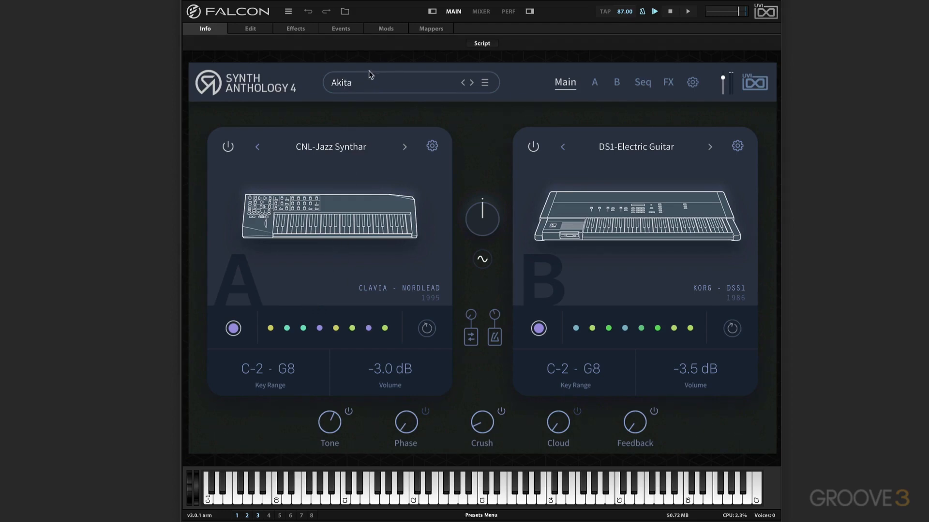
pyautogui.click(385, 86)
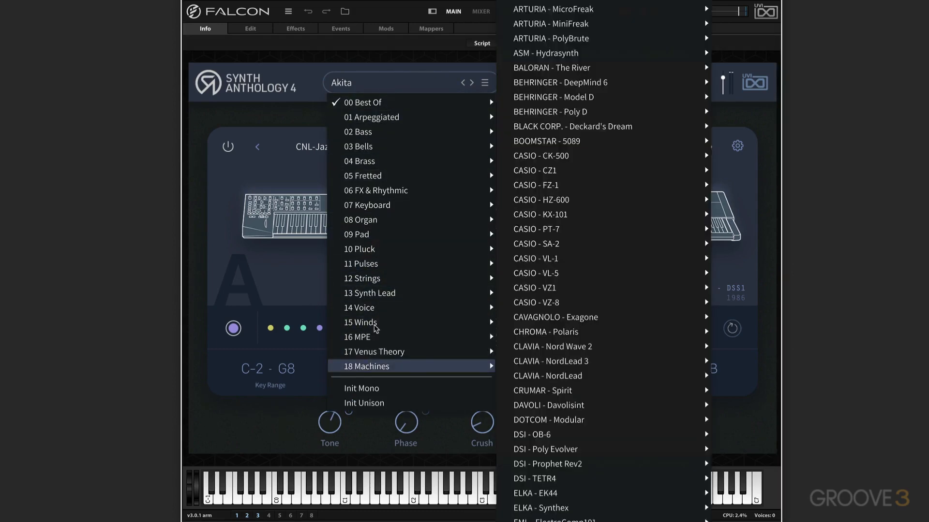
pyautogui.click(319, 72)
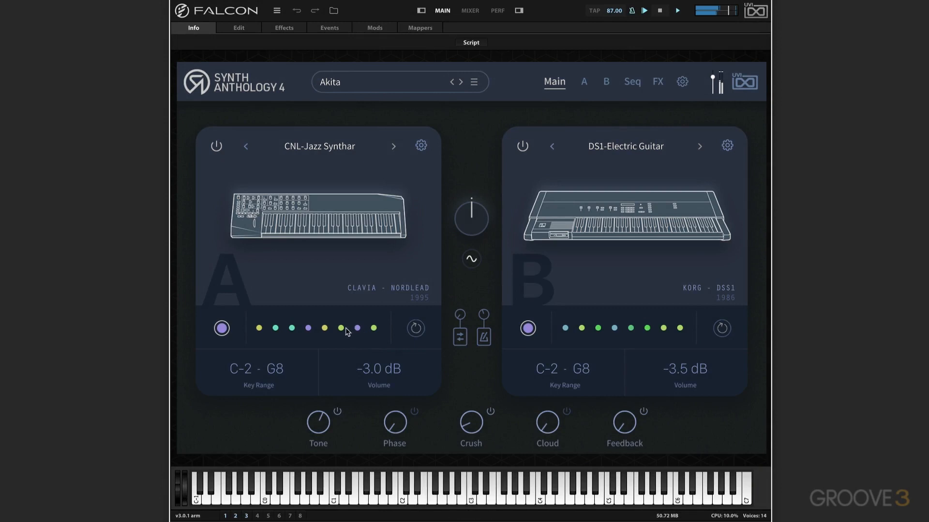
# Step: Load the suggested CPT-Harp sound into layer A and shift the layer crossfade to about 20% A and 80% B
pyautogui.click(358, 329)
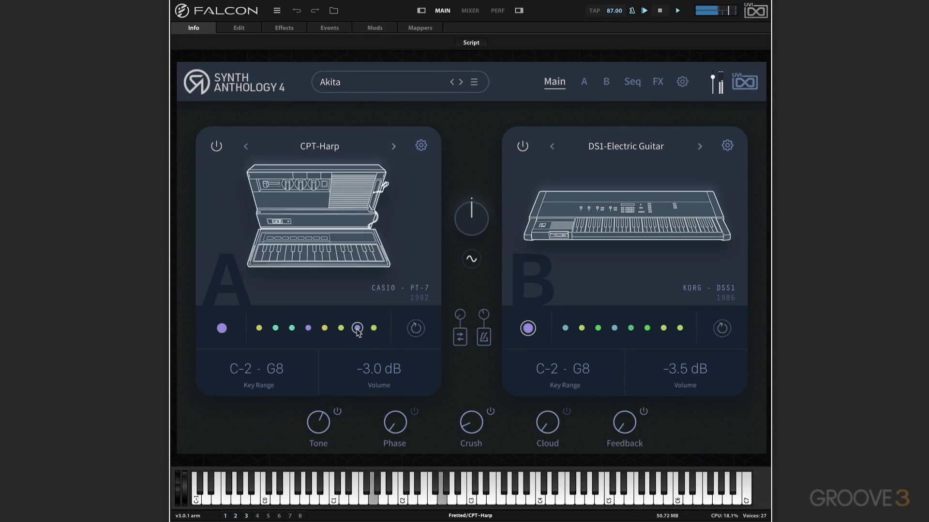
pyautogui.moveTo(471, 220); pyautogui.dragTo(473, 158)
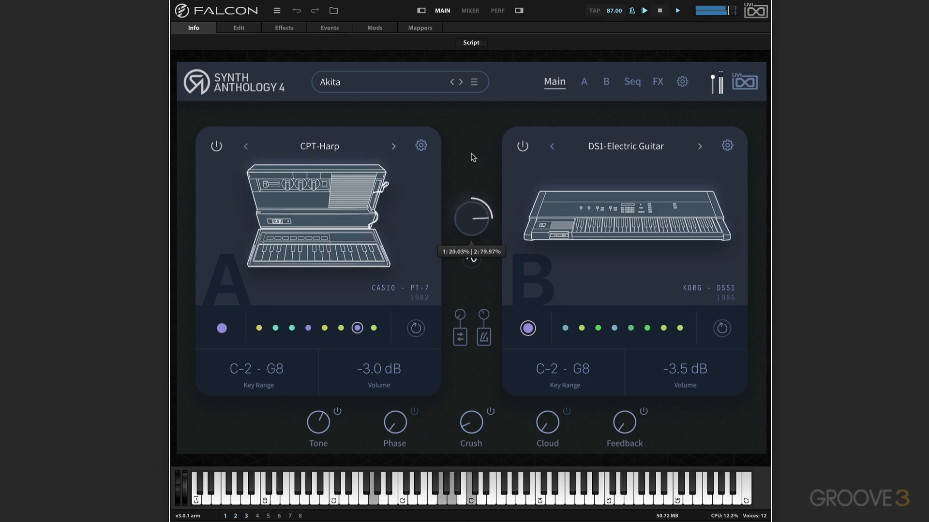
# Step: Load the suggested KML-MiniLorgue sound into layer B and set the layer crossfade to about 46% A and 54% B
pyautogui.click(631, 327)
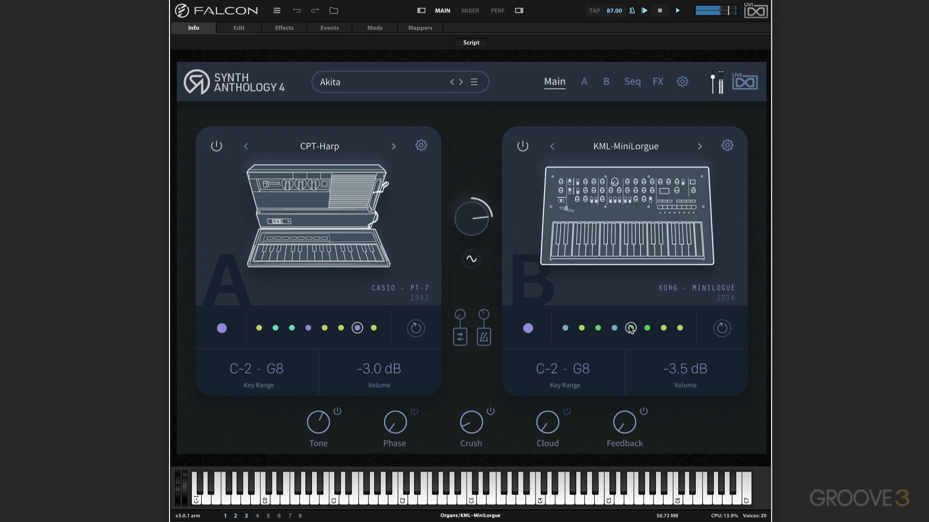
pyautogui.click(485, 211)
pyautogui.moveTo(486, 212); pyautogui.dragTo(477, 291)
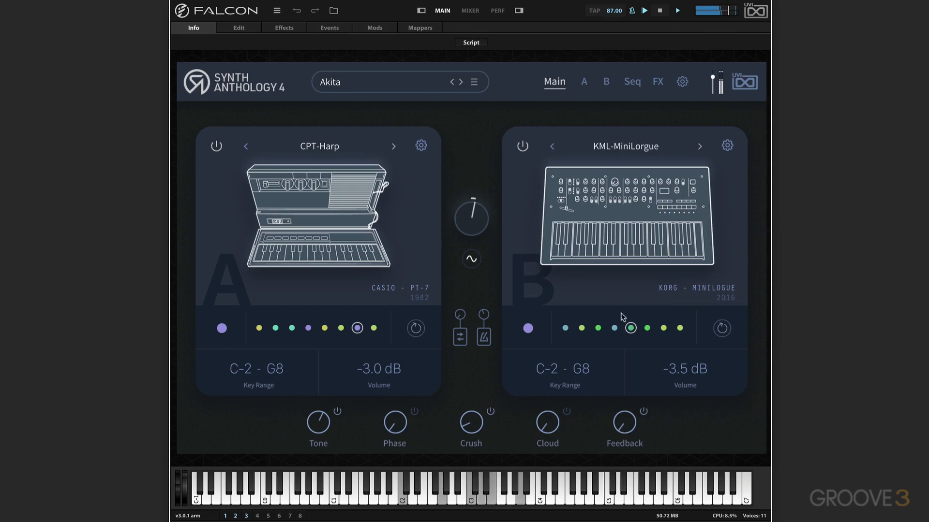
# Step: Return layer B to DS1-Electric Guitar, refresh its similar-sound suggestions, and audition MAR-Sweep Argon with the crossfade shifted toward layer B
pyautogui.click(527, 328)
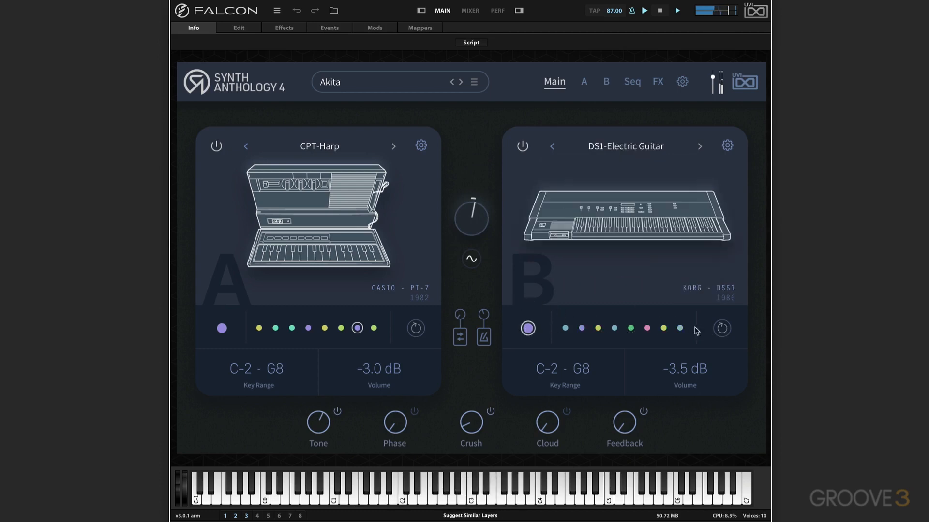
pyautogui.click(629, 329)
pyautogui.moveTo(477, 226)
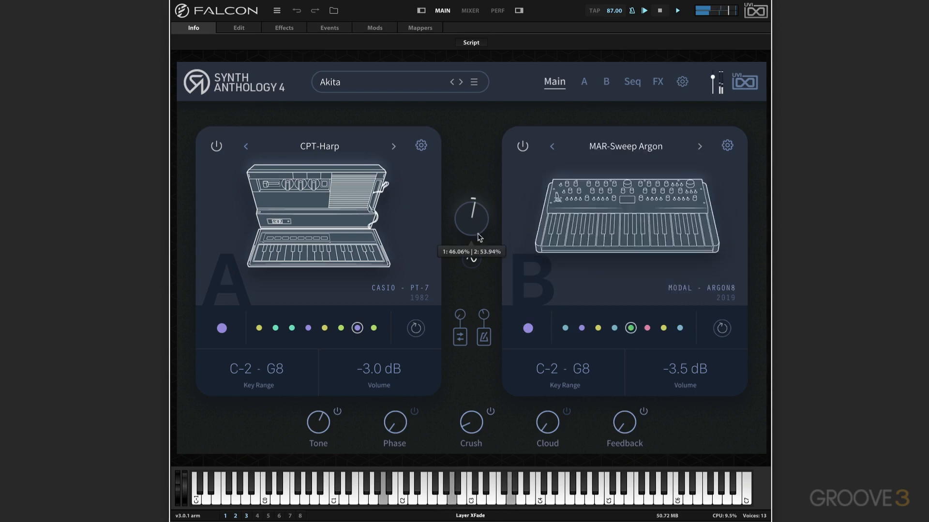
pyautogui.moveTo(476, 226); pyautogui.dragTo(482, 175)
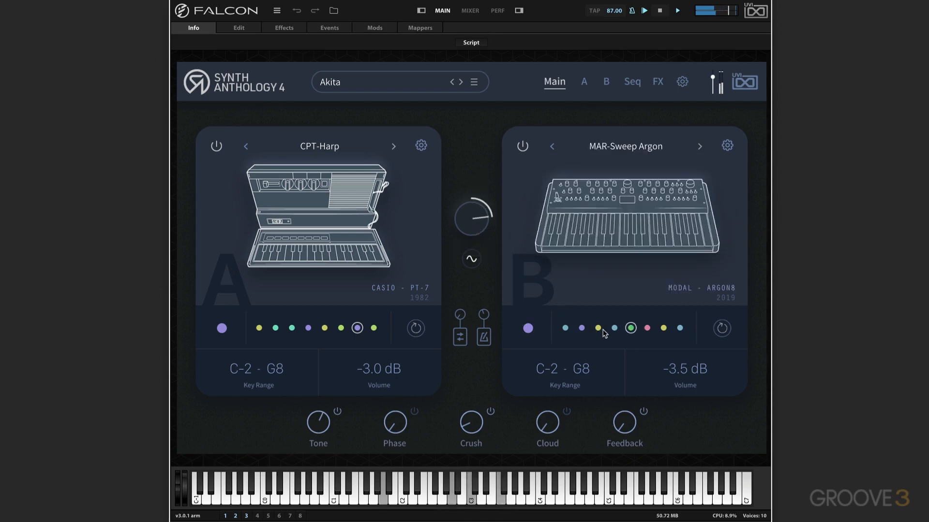
# Step: Ease the layer crossfade back to a moderate bias toward layer B and load the suggested JP8-JP Stack Piano into that layer
pyautogui.moveTo(473, 220); pyautogui.dragTo(474, 240)
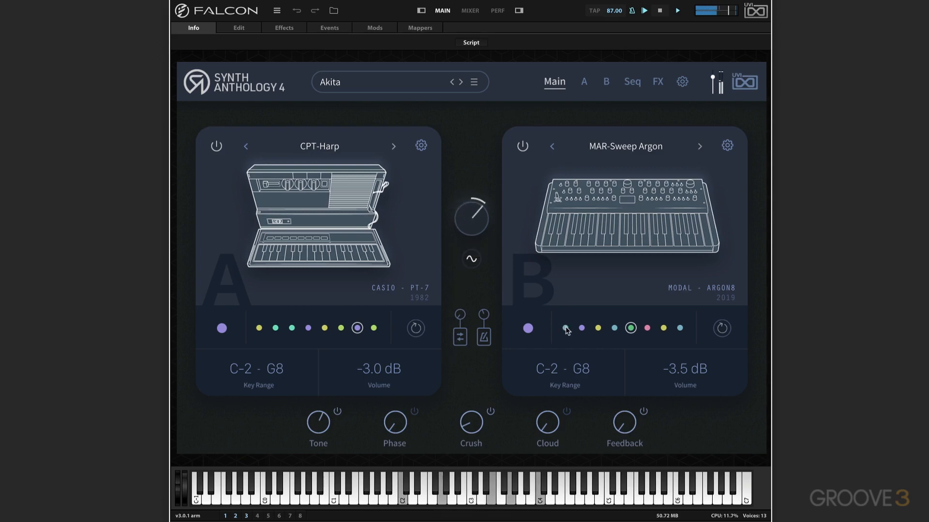
pyautogui.click(565, 328)
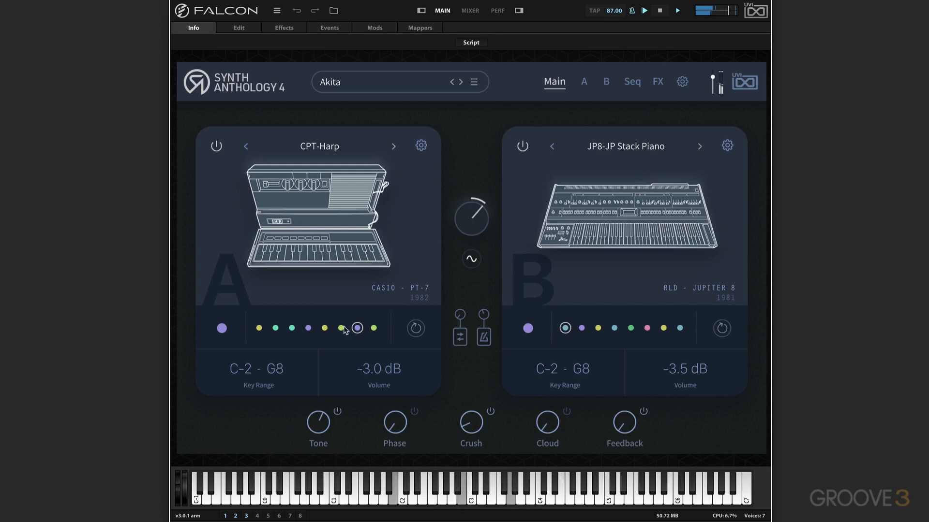
pyautogui.moveTo(471, 227)
pyautogui.mouseDown()
pyautogui.moveTo(460, 271)
pyautogui.moveTo(466, 226)
pyautogui.mouseUp()
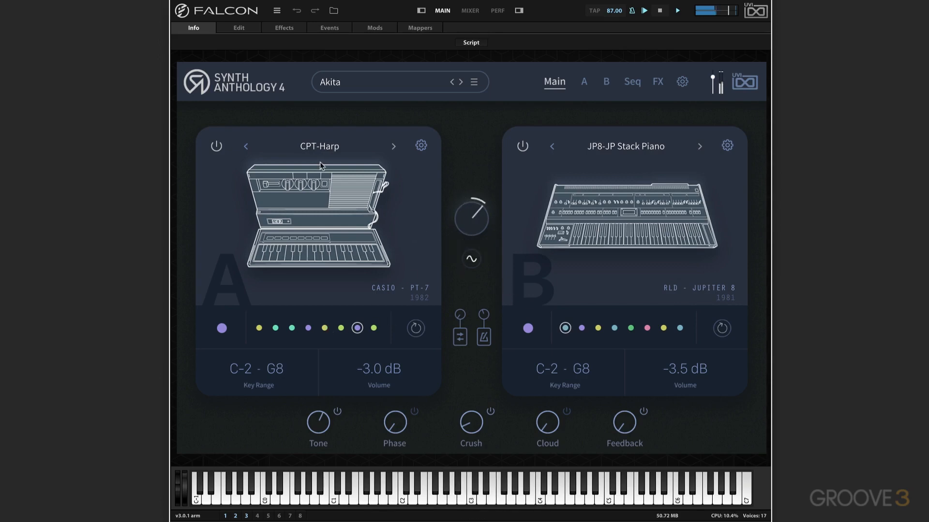
# Step: Disable both layers, re-enable layer A alone to set its volume to 0.4 dB, and turn layer B back on
pyautogui.click(213, 148)
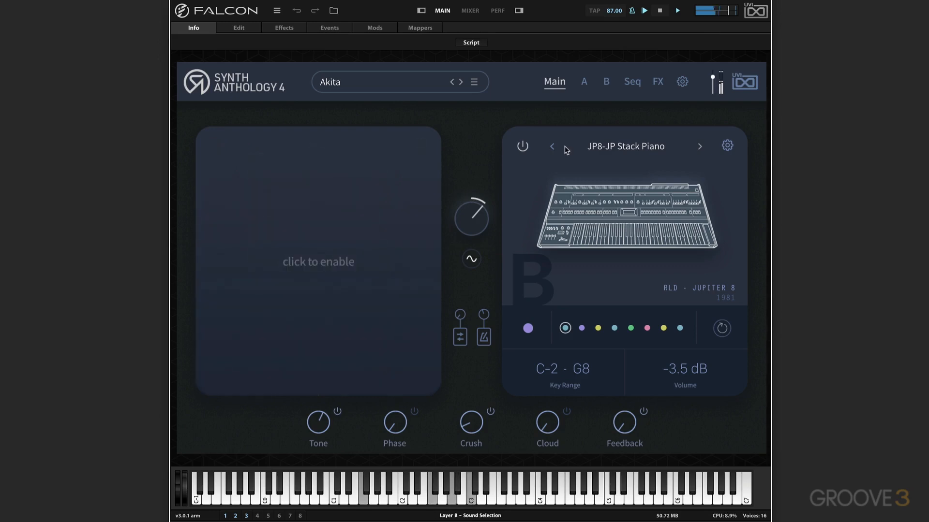
pyautogui.click(522, 147)
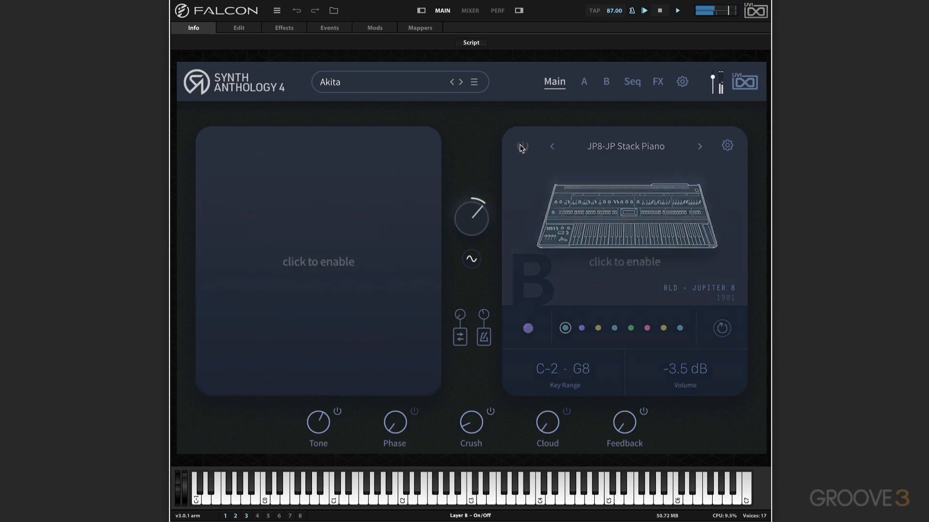
pyautogui.click(214, 148)
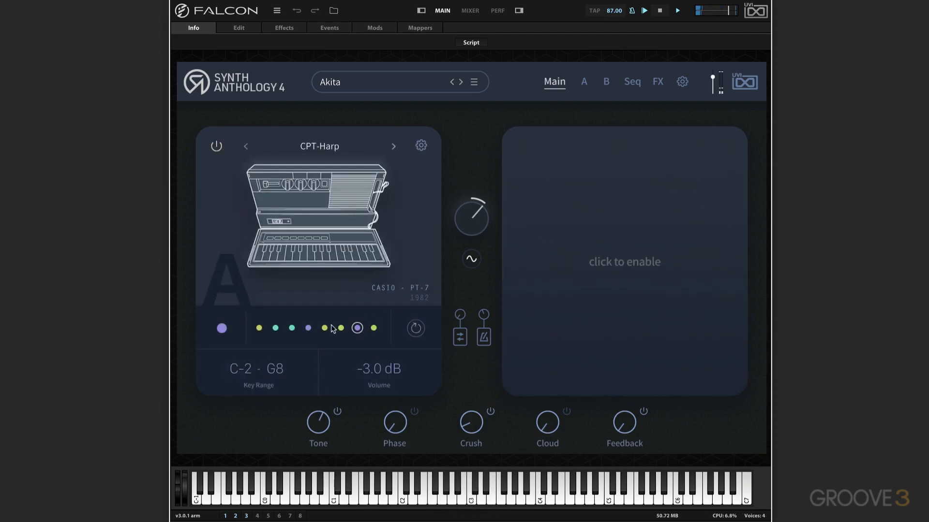
pyautogui.moveTo(365, 371); pyautogui.dragTo(375, 353)
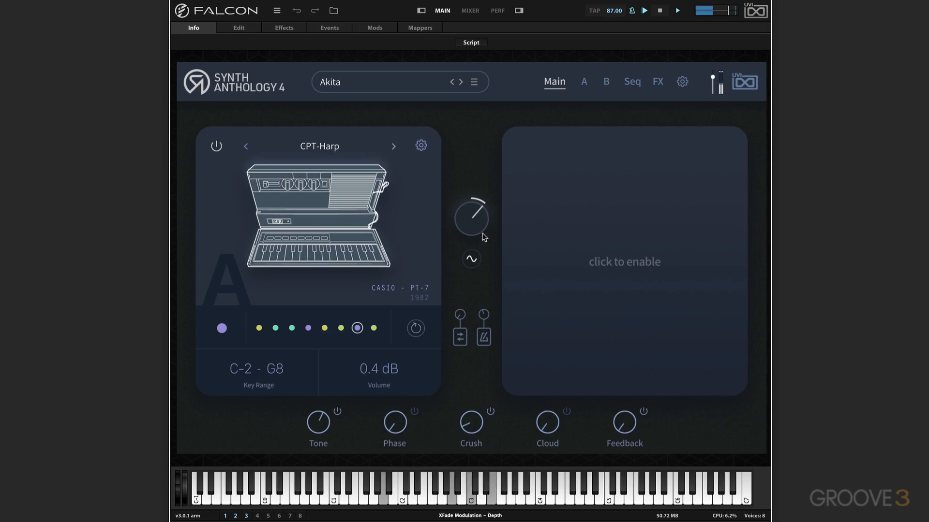
pyautogui.click(522, 145)
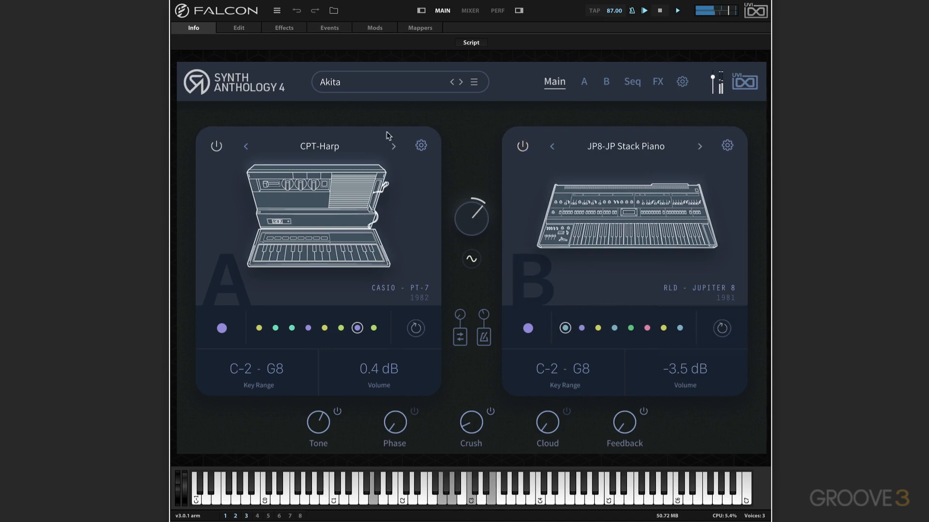
# Step: Replace layer A's sound with D12-Frantic Keys from the Keyboards category of the Modern Analog group
pyautogui.click(320, 146)
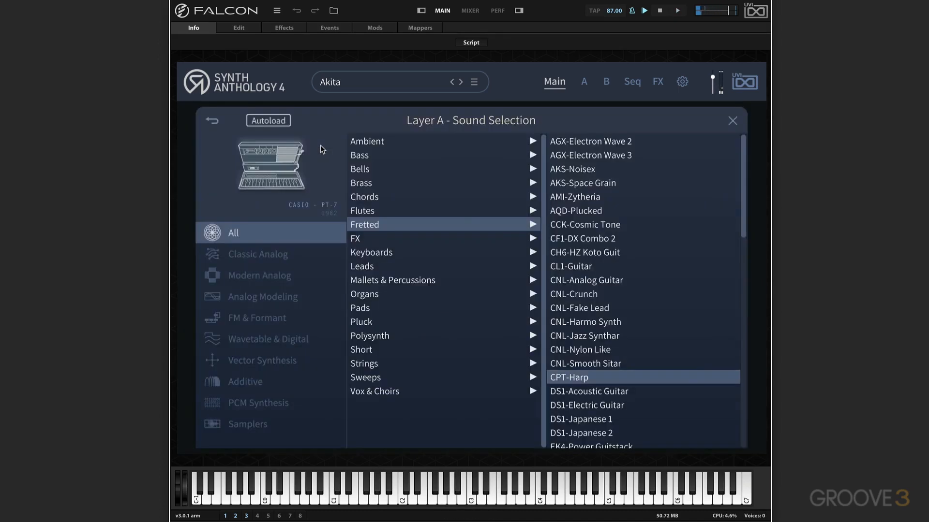
pyautogui.click(261, 277)
pyautogui.click(390, 240)
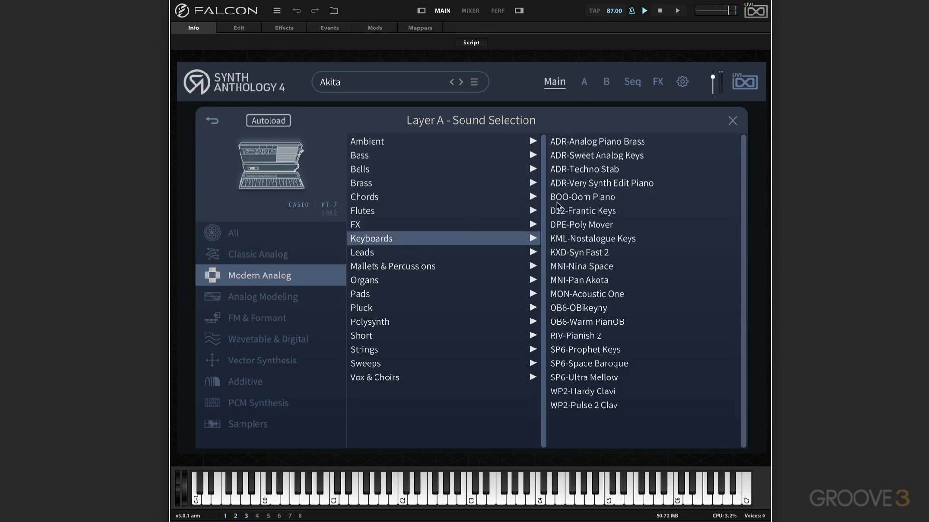
pyautogui.click(594, 212)
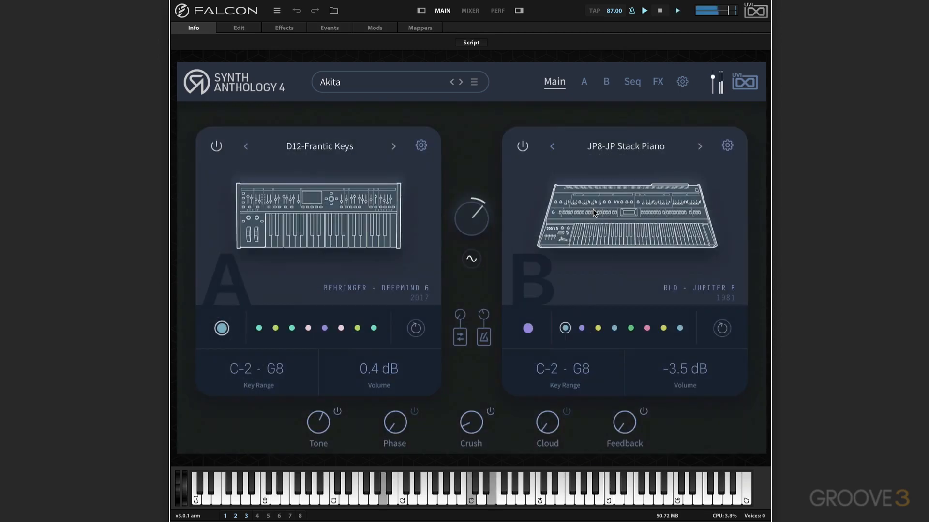
pyautogui.moveTo(470, 220)
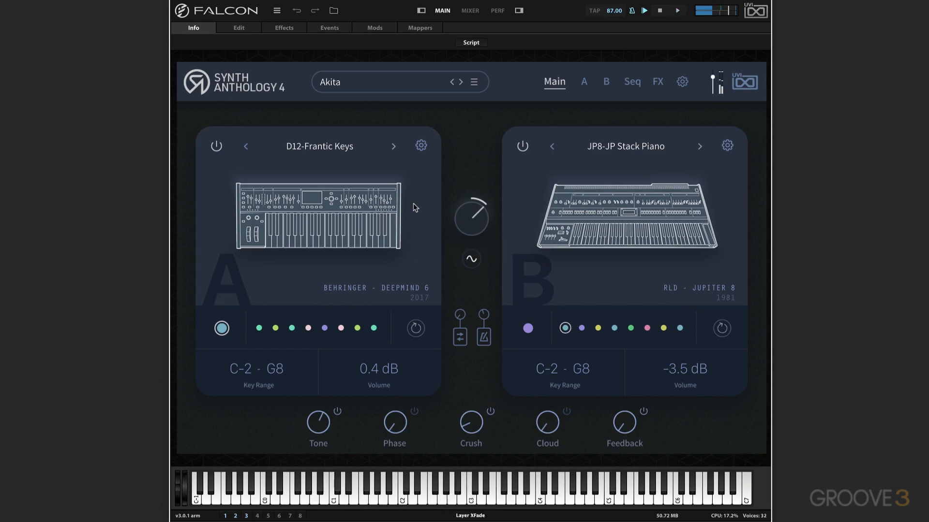
pyautogui.click(310, 147)
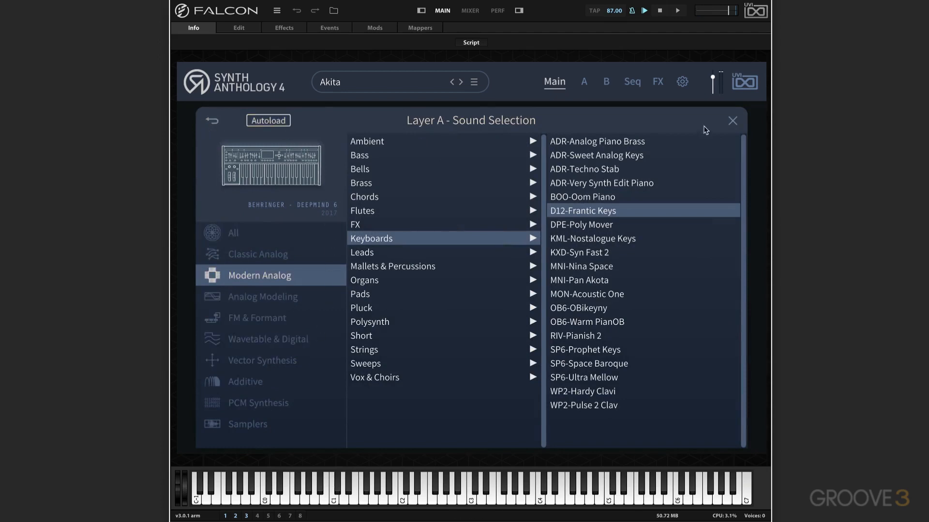
pyautogui.click(732, 122)
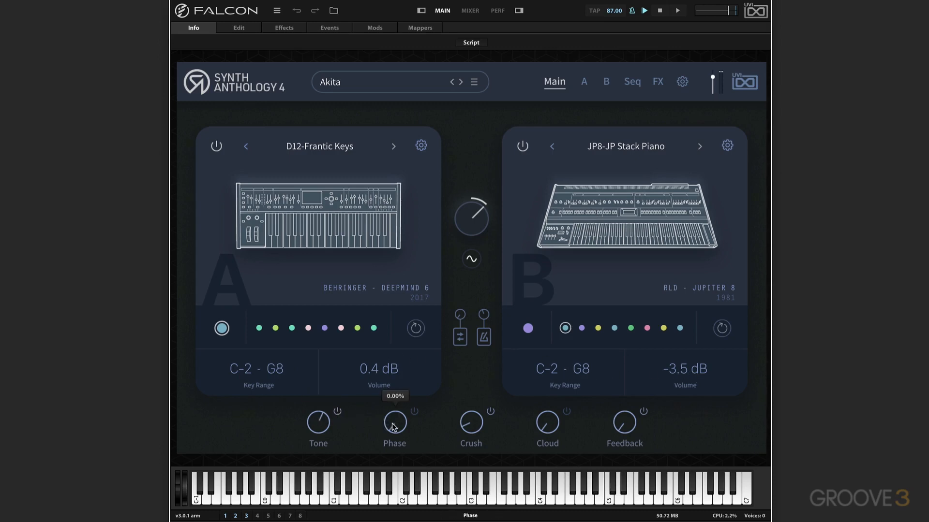
# Step: Start playback, enable the Phase effect and raise its amount to about three quarters
pyautogui.press('space')
pyautogui.moveTo(393, 426); pyautogui.dragTo(396, 366)
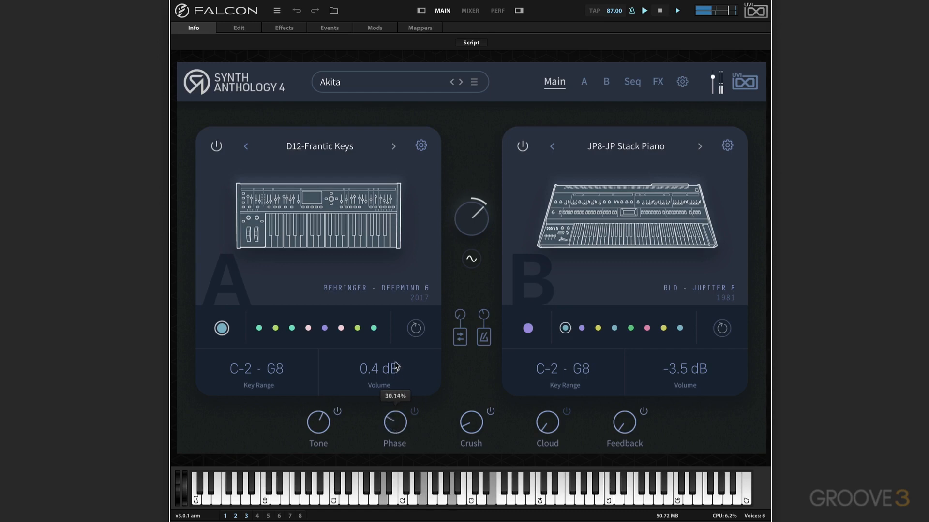
pyautogui.moveTo(397, 421); pyautogui.dragTo(400, 336)
# Step: Enable Cloud at about three quarters, and bypass Crush with its amount set a little below half
pyautogui.moveTo(470, 423); pyautogui.dragTo(483, 325)
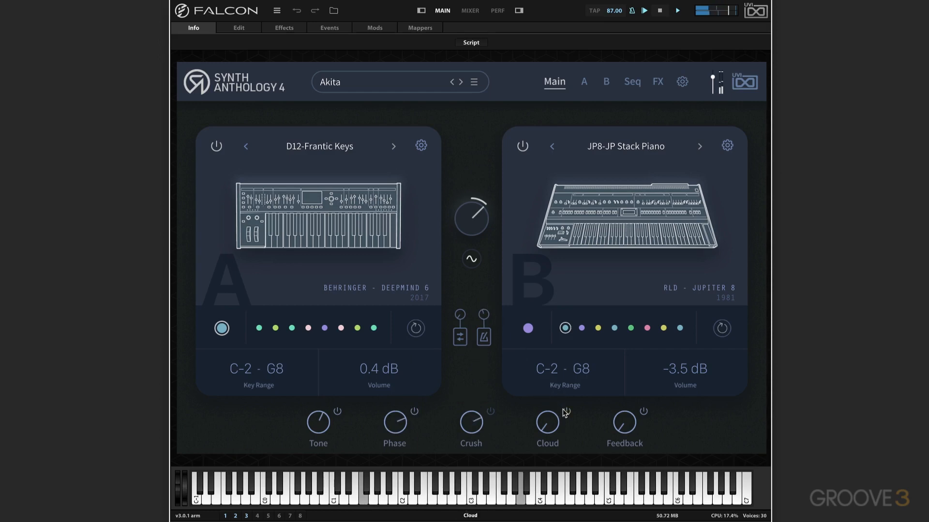
pyautogui.moveTo(549, 422); pyautogui.dragTo(568, 270)
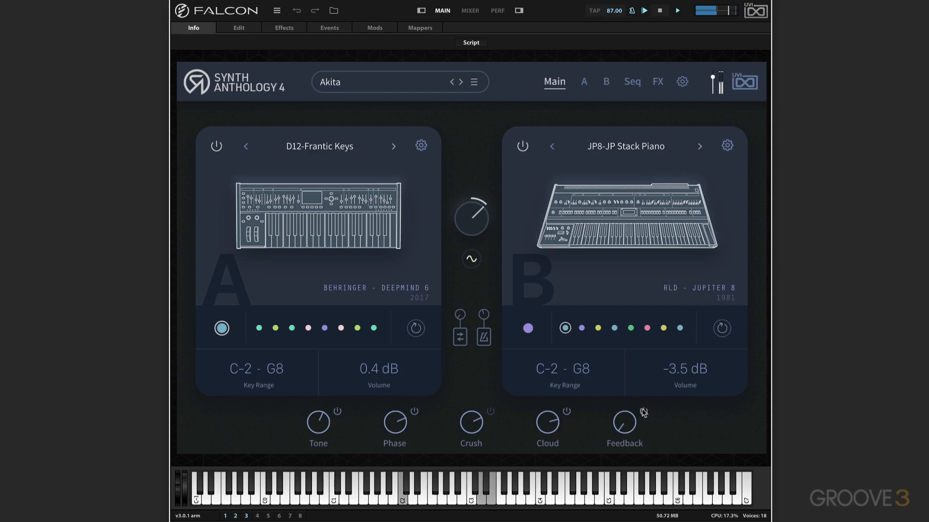
pyautogui.moveTo(473, 420); pyautogui.dragTo(458, 475)
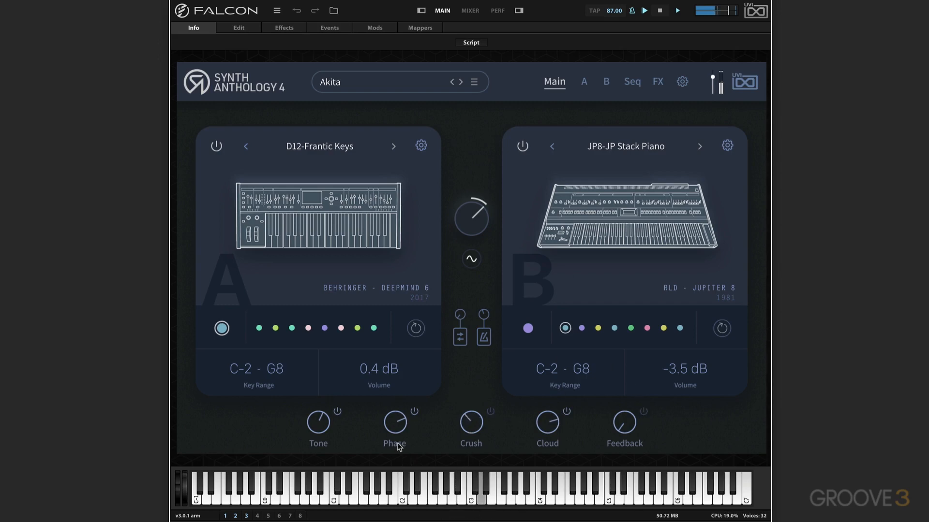
# Step: Reduce Phase to slightly above half, and sweep Tone up and back down to about a third
pyautogui.moveTo(396, 434); pyautogui.dragTo(393, 462)
pyautogui.moveTo(310, 422); pyautogui.dragTo(332, 348)
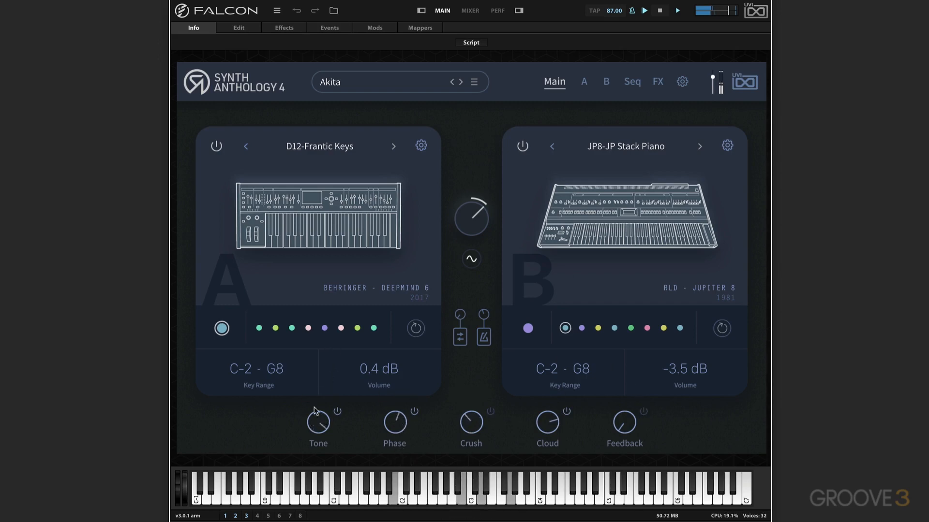
pyautogui.moveTo(316, 425); pyautogui.dragTo(313, 490)
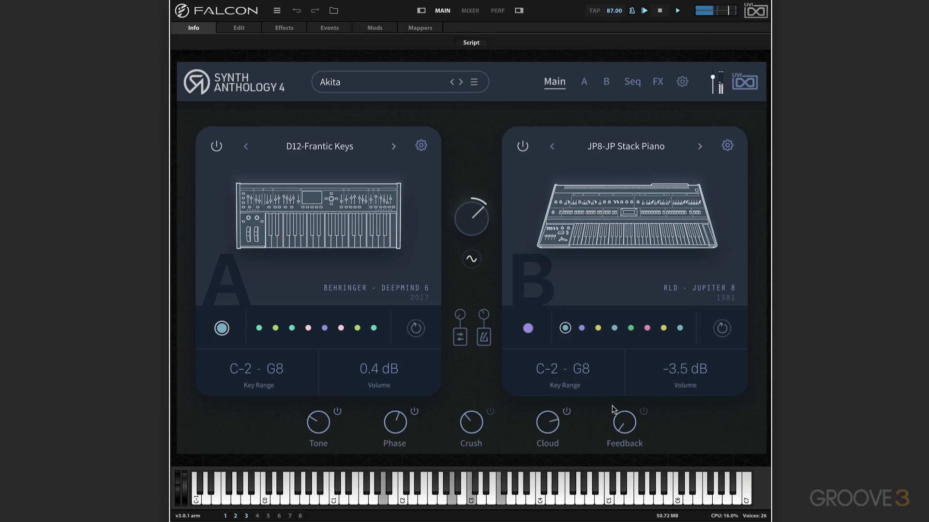
# Step: Try the Feedback effect with its amount raised to about a third, and switch the effect off
pyautogui.moveTo(637, 421); pyautogui.dragTo(651, 256)
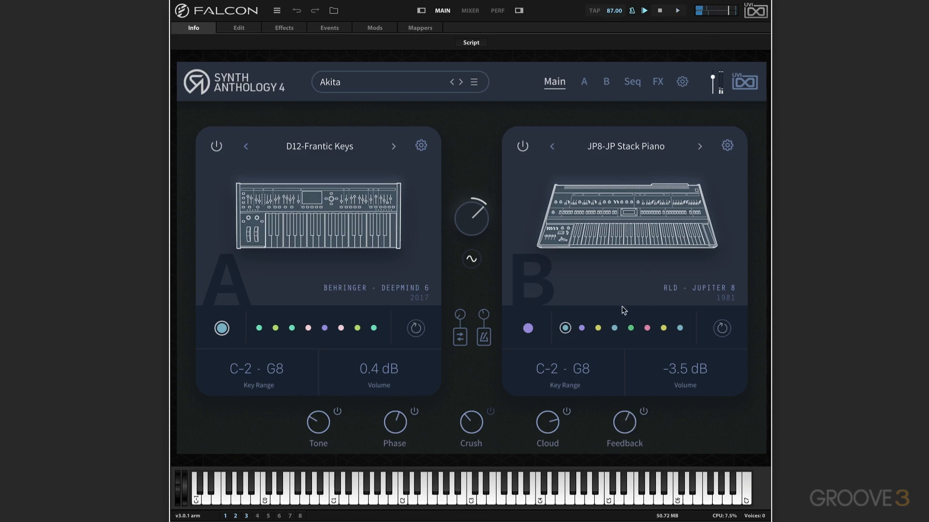
pyautogui.click(643, 412)
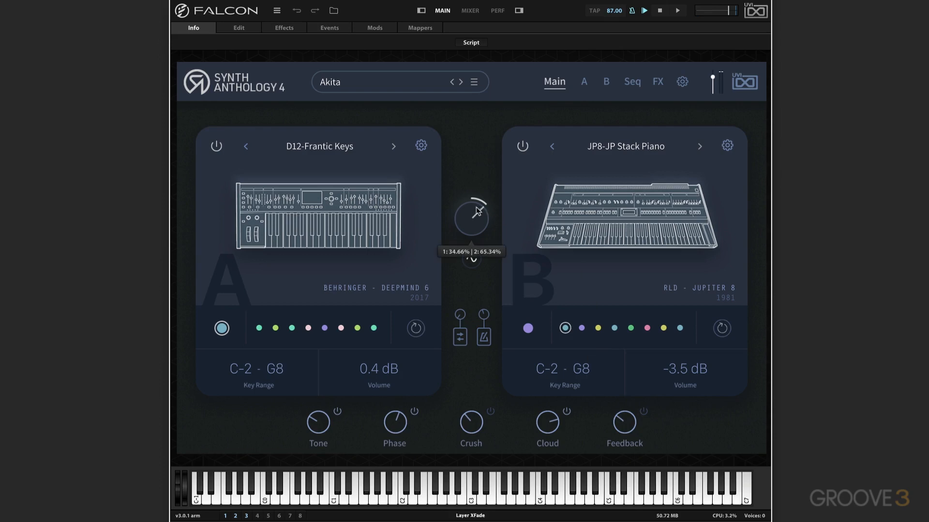
# Step: Start playback and set the crossfade modulation's shape to a square wave
pyautogui.moveTo(472, 209)
pyautogui.moveTo(476, 262)
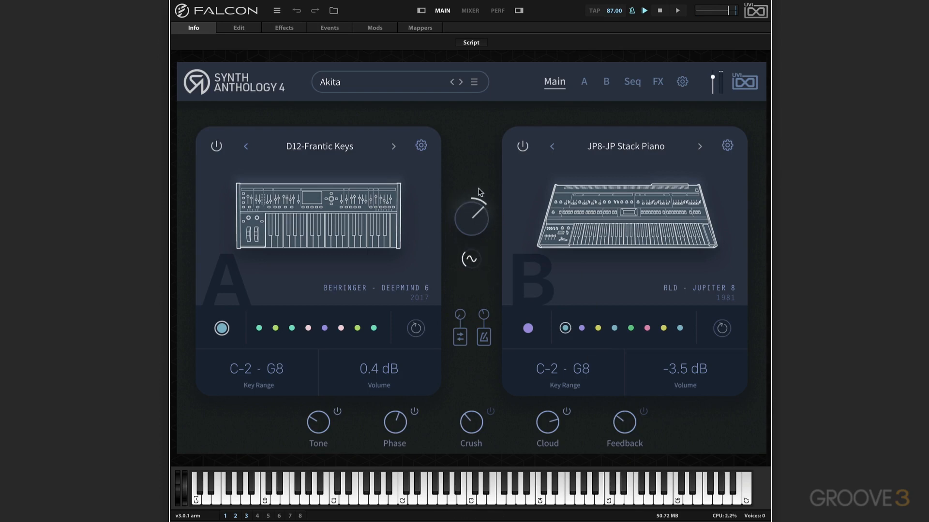
pyautogui.moveTo(479, 225)
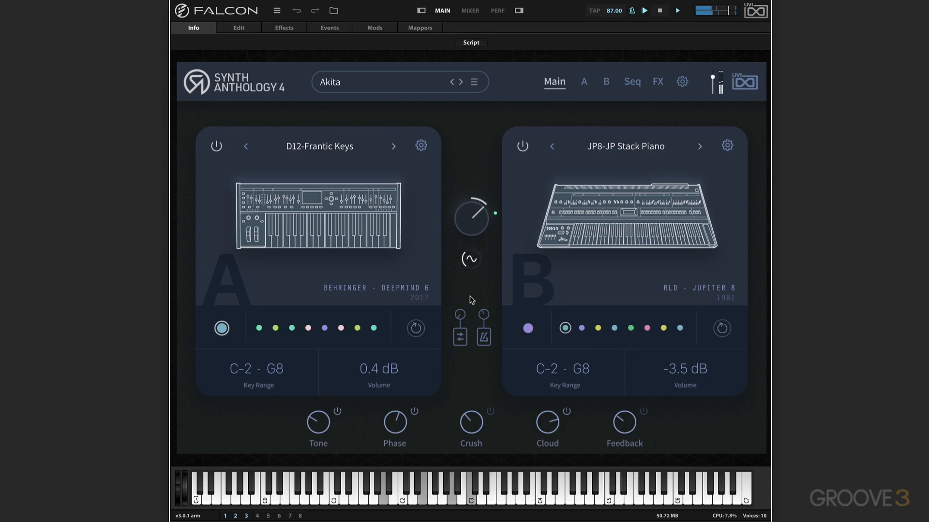
pyautogui.moveTo(462, 317)
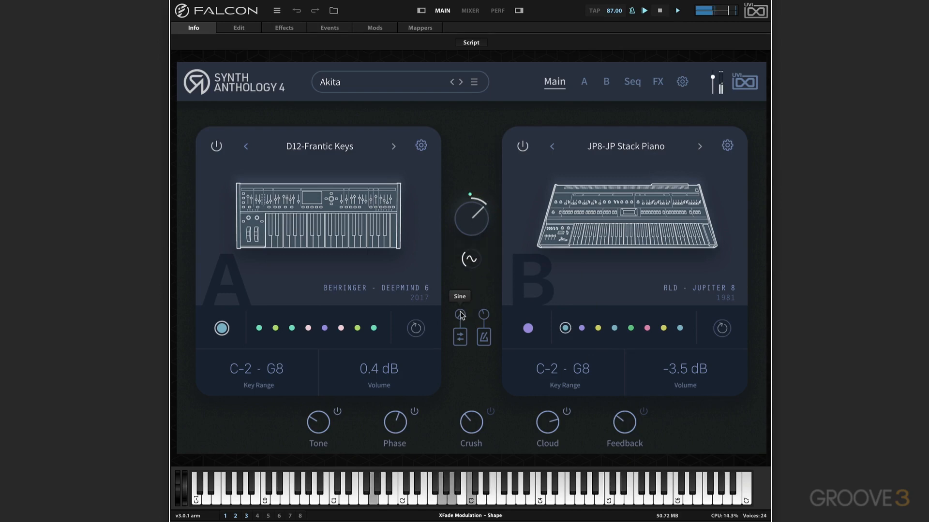
pyautogui.moveTo(472, 258)
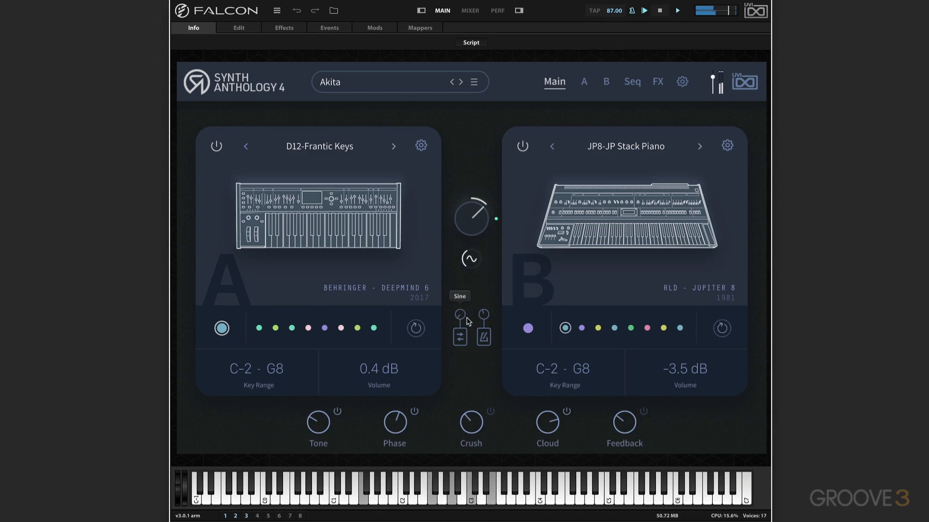
pyautogui.moveTo(458, 297); pyautogui.dragTo(466, 283)
pyautogui.moveTo(461, 313)
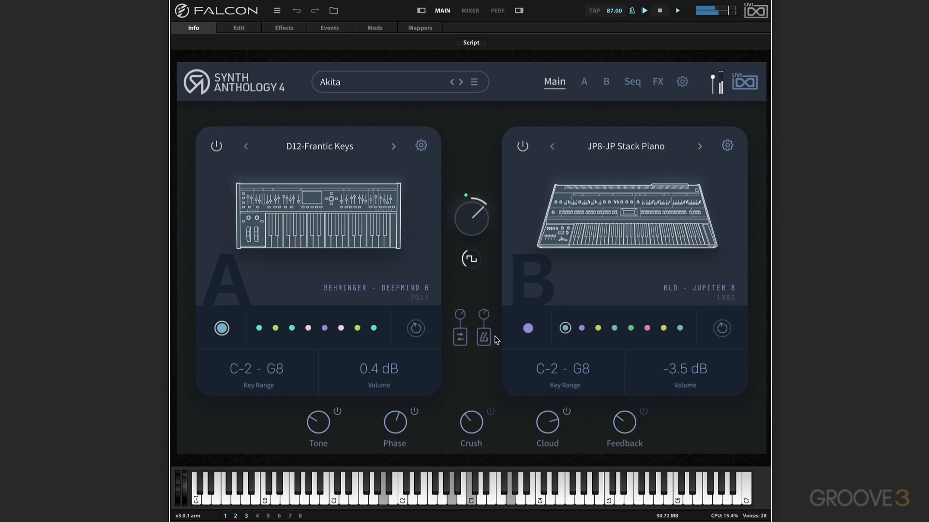
# Step: Sync the crossfade modulation to tempo and adjust its rate to a little below the middle
pyautogui.moveTo(484, 318); pyautogui.dragTo(484, 315)
pyautogui.click(480, 328)
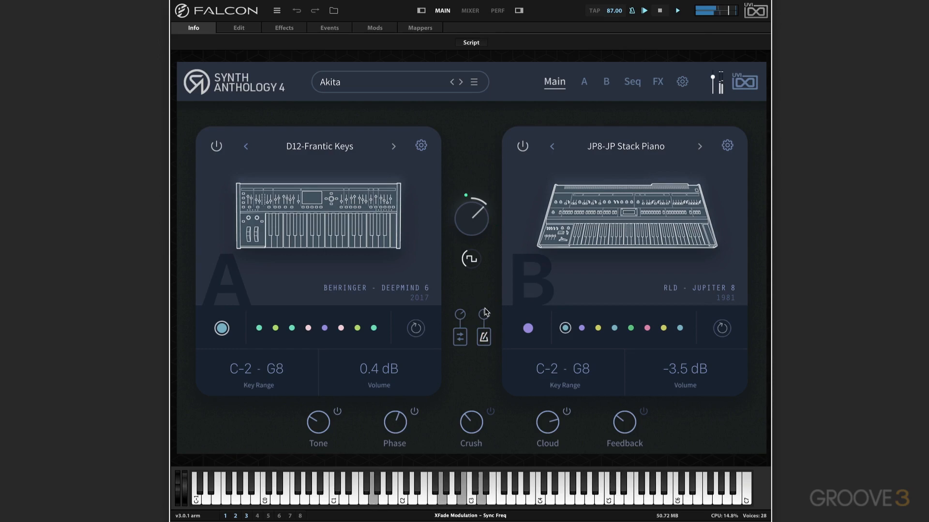
pyautogui.moveTo(484, 313); pyautogui.dragTo(484, 316)
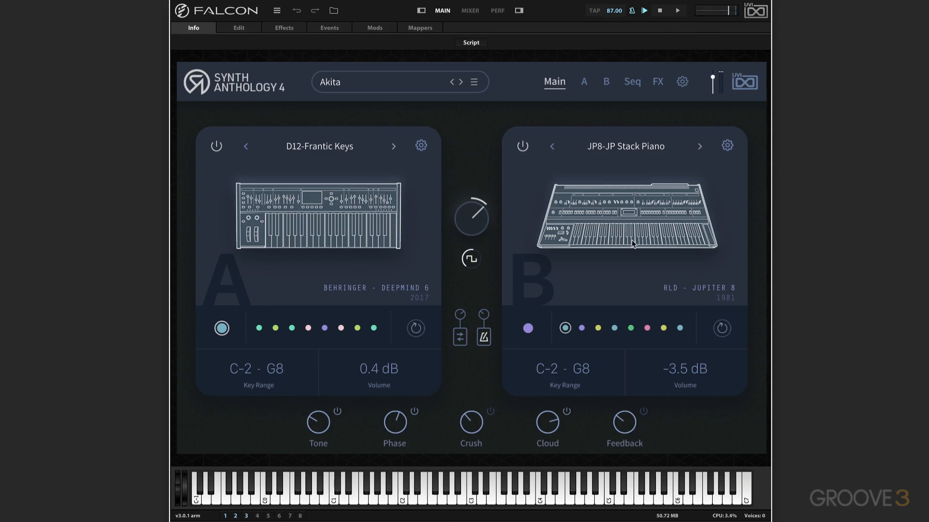
# Step: View the edit pages of layers A and B, and return to the main page
pyautogui.click(584, 83)
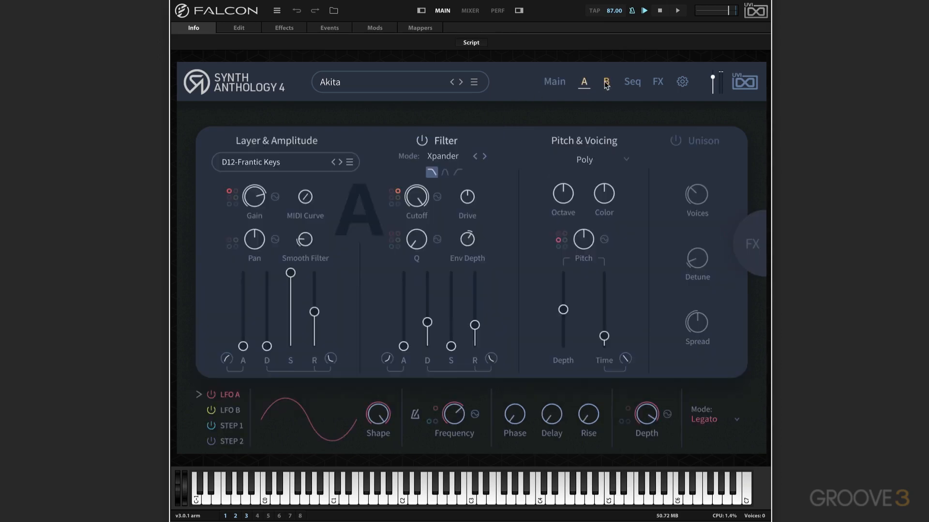
pyautogui.click(605, 83)
pyautogui.click(584, 83)
pyautogui.click(558, 84)
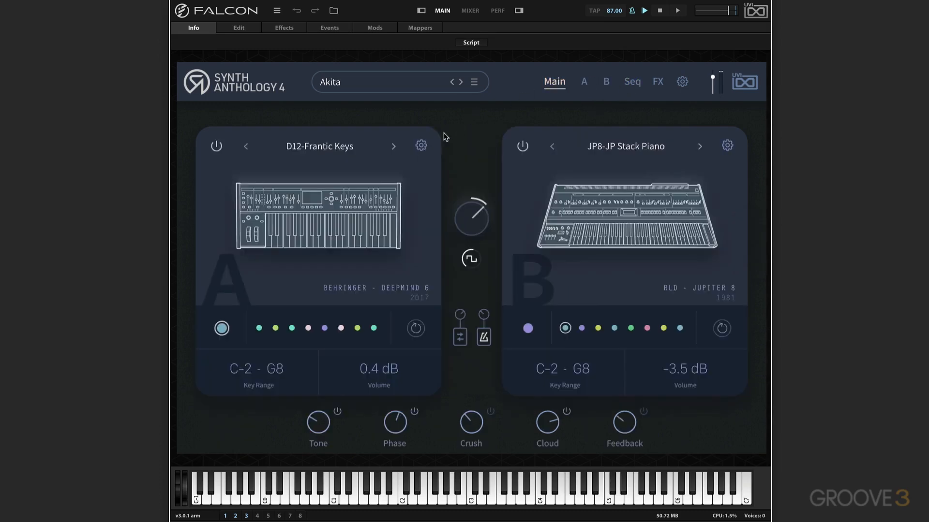
# Step: Open layer A's edit page and look through its sound selection browser, keeping the D12-Frantic Keys sound
pyautogui.click(420, 146)
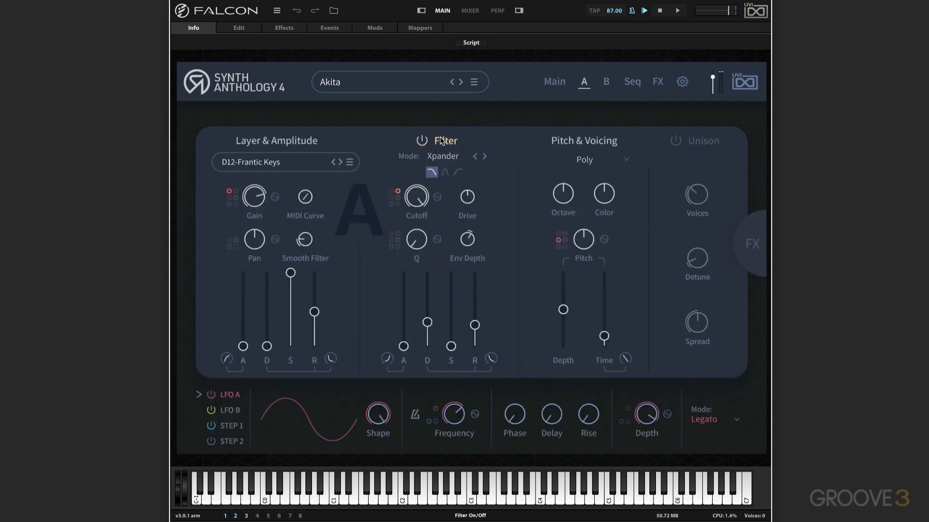
pyautogui.click(286, 162)
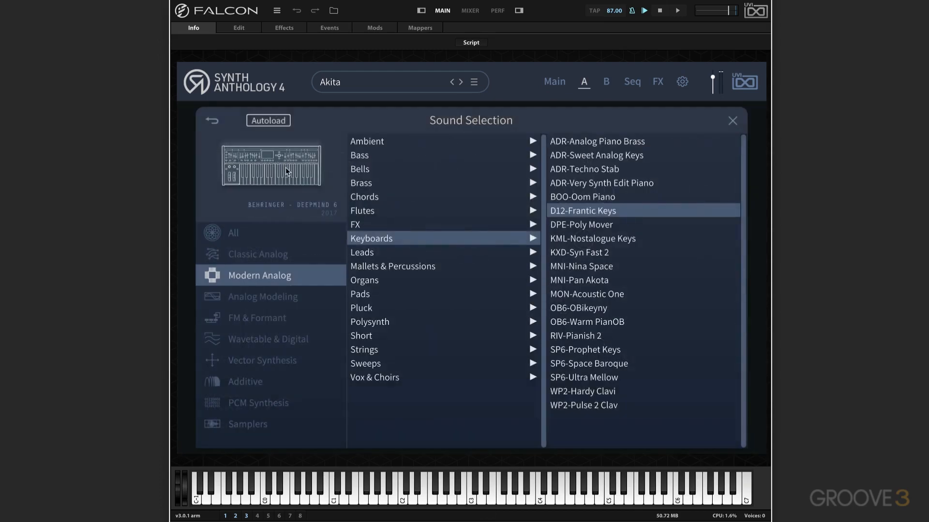
pyautogui.click(732, 122)
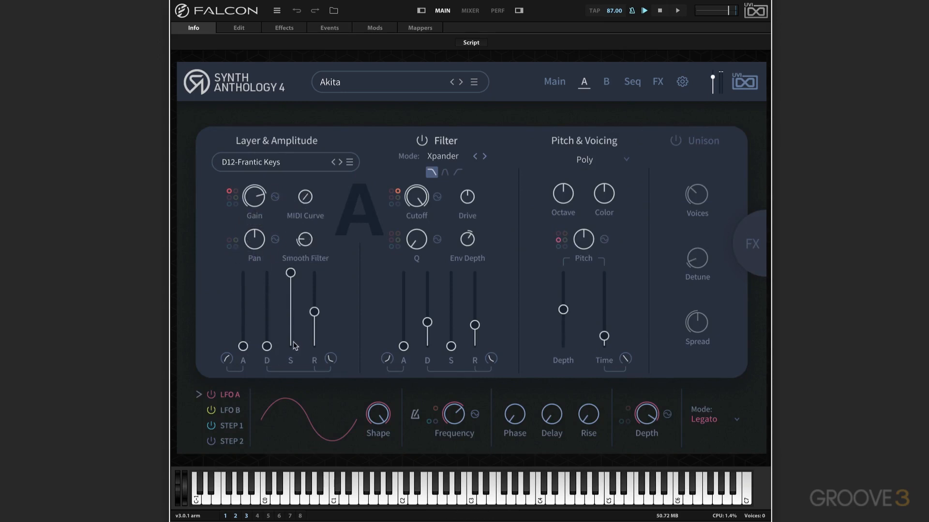
# Step: Try the VCF-20 filter mode on layer A, and set the filter to Comb
pyautogui.click(455, 160)
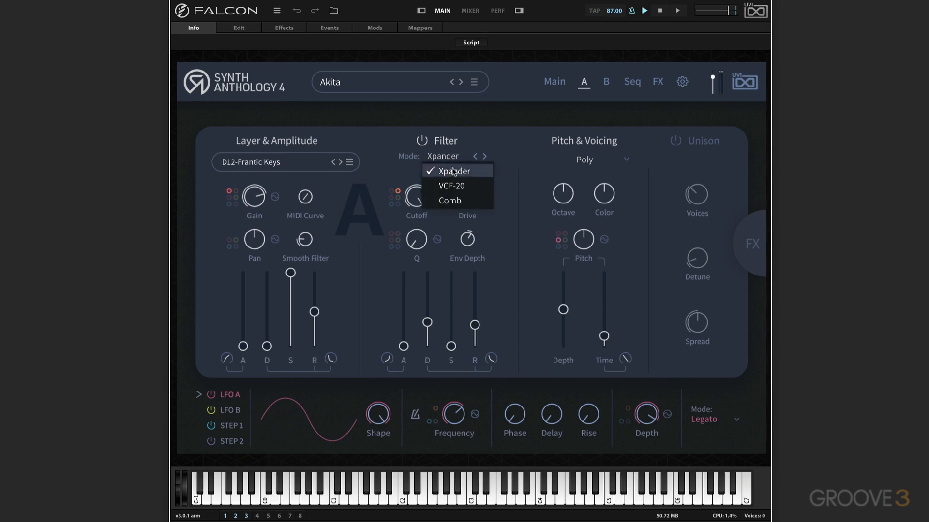
pyautogui.click(453, 186)
pyautogui.click(444, 158)
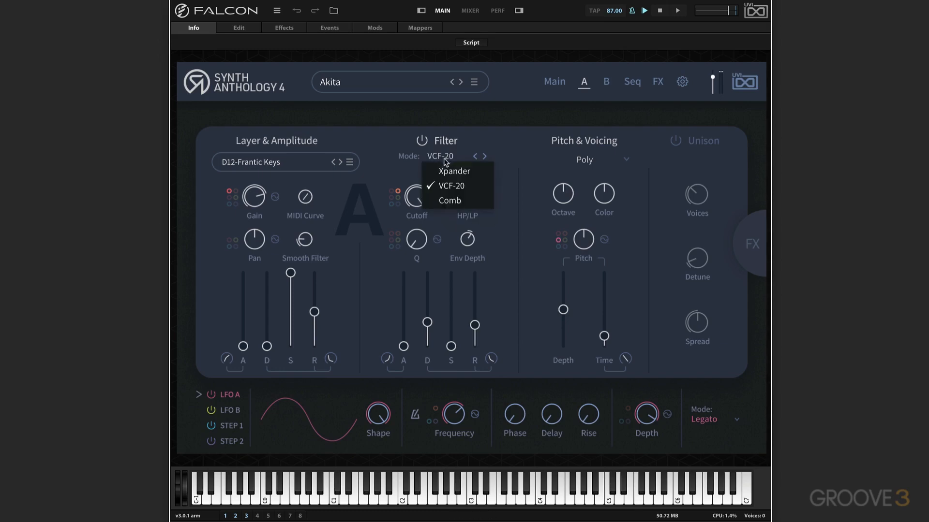
pyautogui.click(448, 201)
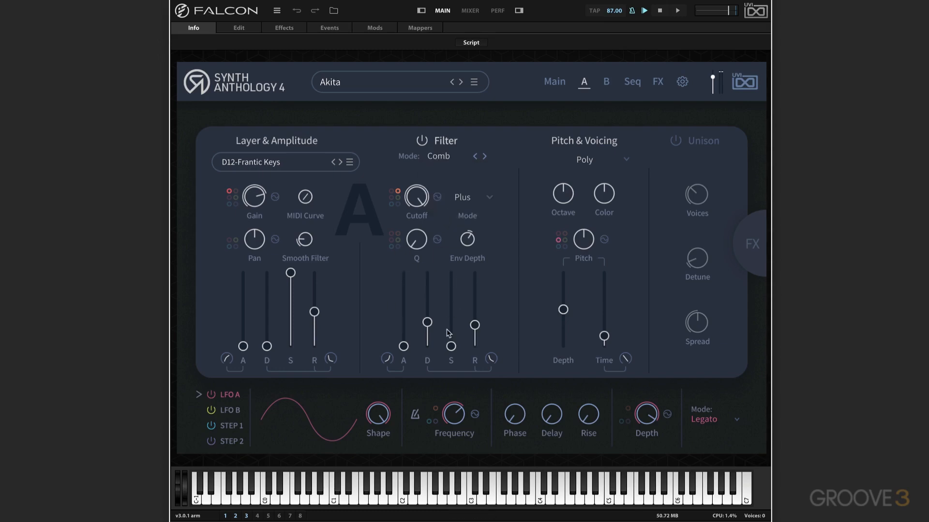
# Step: Check layer A's voicing mode options and switch Unison on and back off
pyautogui.click(626, 162)
pyautogui.click(549, 138)
pyautogui.click(678, 141)
# Step: Look over layer A's effects and the global send and bus effects, toggling Drive on and off
pyautogui.click(752, 246)
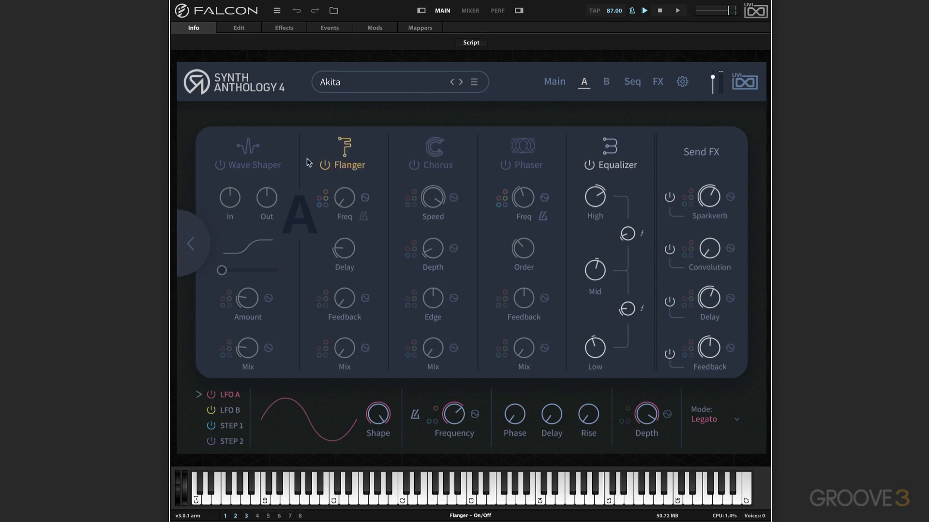
pyautogui.click(220, 165)
pyautogui.click(657, 83)
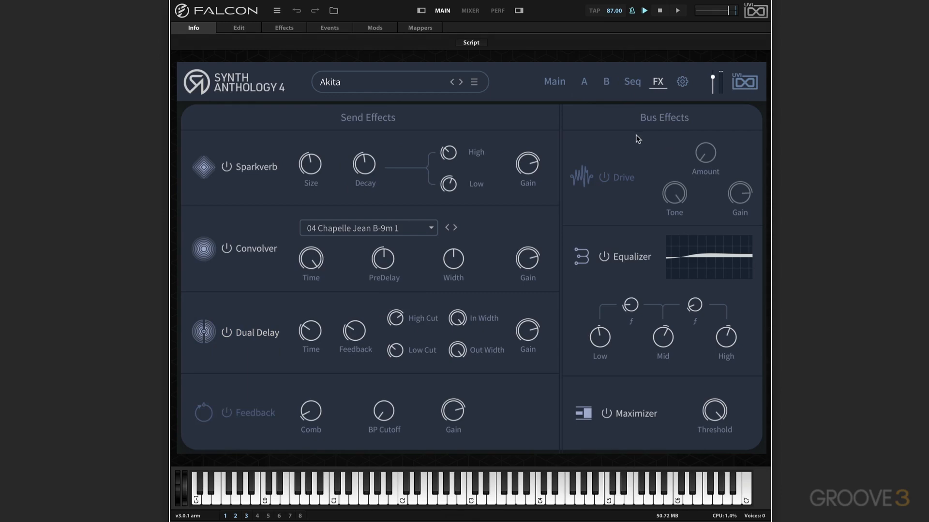
pyautogui.click(605, 177)
pyautogui.click(605, 177)
# Step: Examine layer A's LFO A, LFO B and Step 1 modulators and the modulation slots of the chorus depth
pyautogui.click(583, 82)
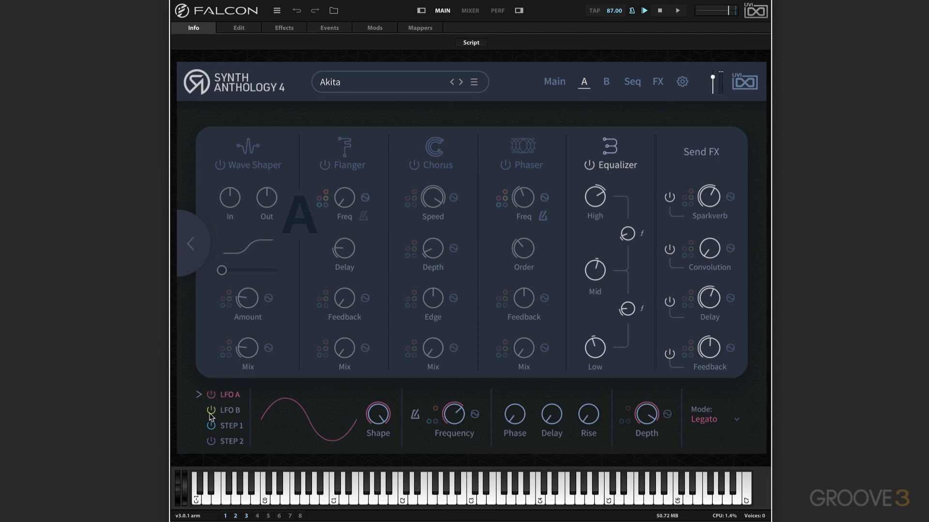
pyautogui.click(230, 410)
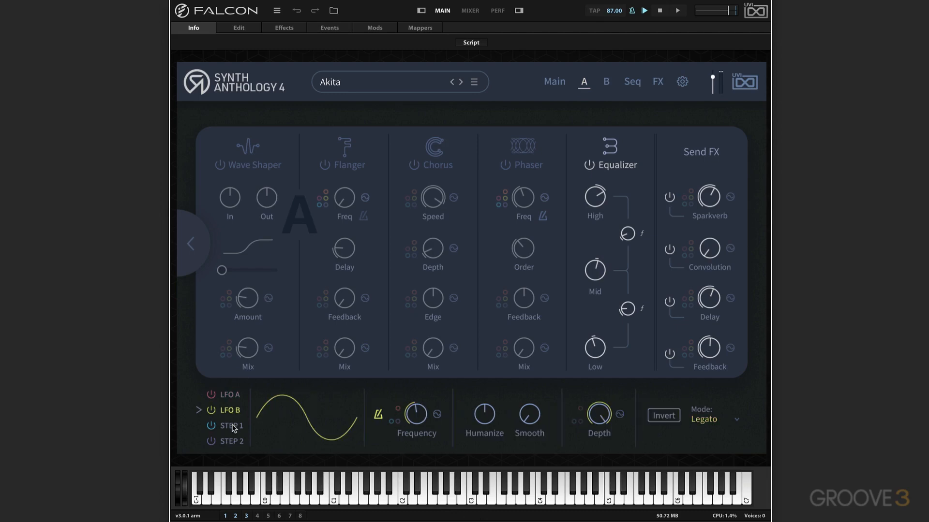
pyautogui.click(231, 425)
pyautogui.click(236, 397)
pyautogui.click(231, 411)
pyautogui.click(232, 427)
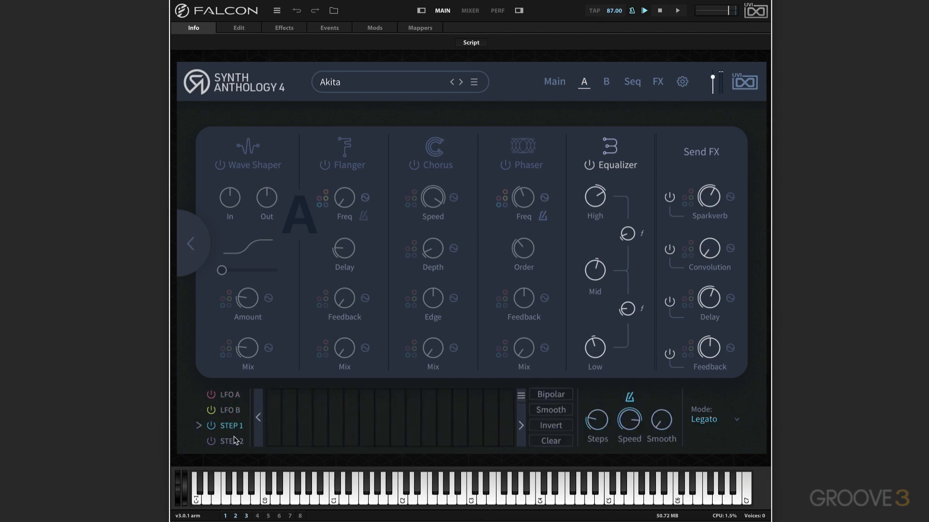
pyautogui.click(230, 410)
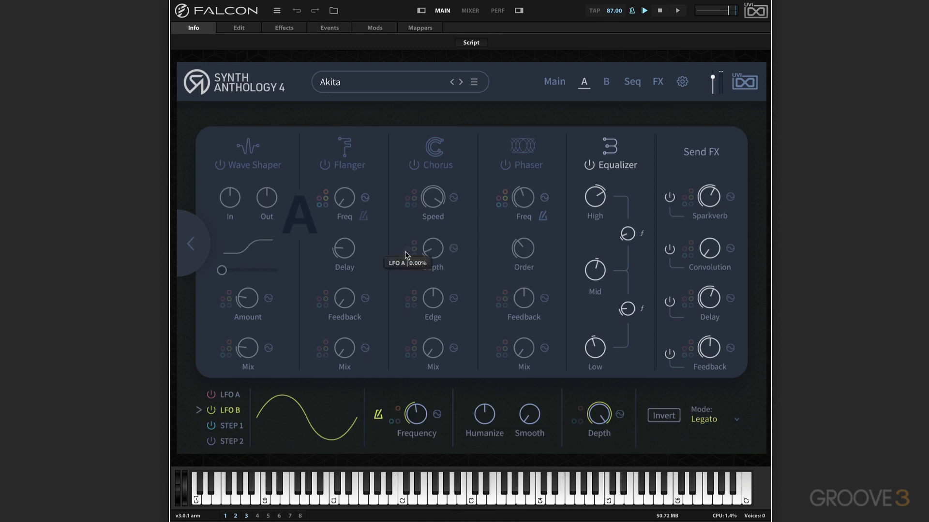
pyautogui.moveTo(414, 247)
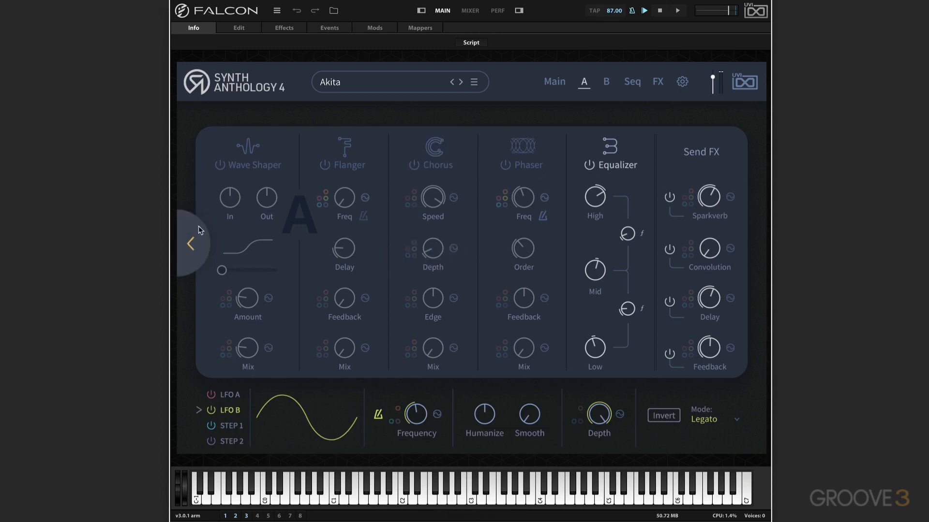
# Step: Lower layer A's filter cutoff and review its modulation sources, with LFO B at 12.70% and a slight LFO A amount
pyautogui.click(191, 246)
pyautogui.moveTo(421, 192)
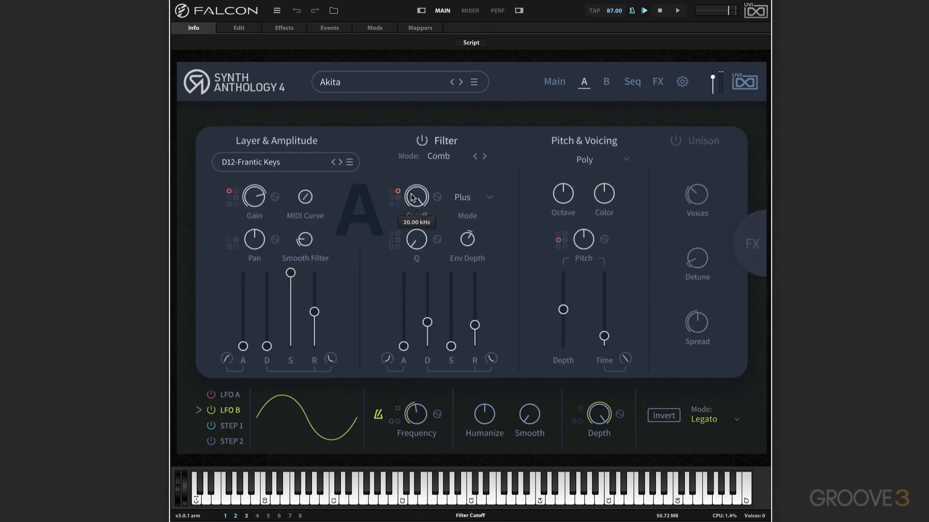
pyautogui.click(437, 197)
pyautogui.moveTo(498, 262); pyautogui.dragTo(412, 241)
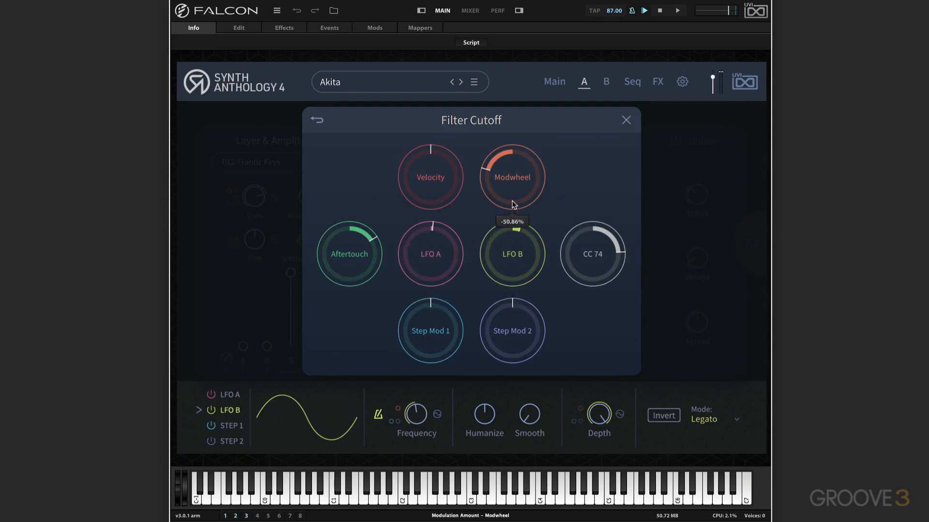
pyautogui.moveTo(442, 257)
pyautogui.moveTo(437, 186)
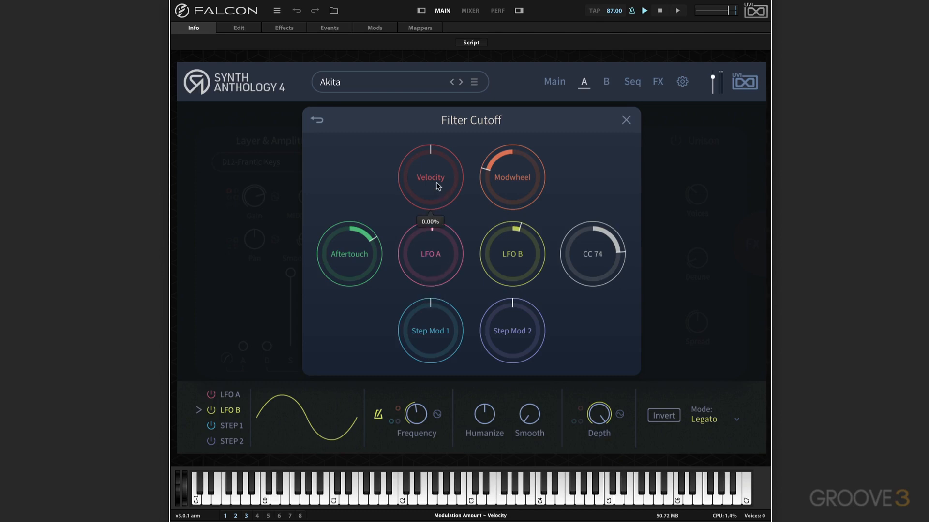
pyautogui.moveTo(525, 168)
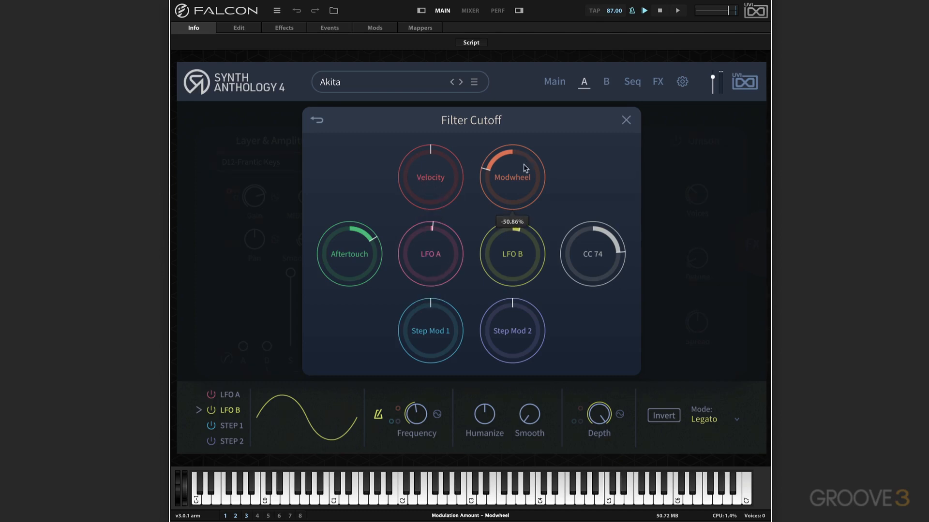
pyautogui.moveTo(598, 254)
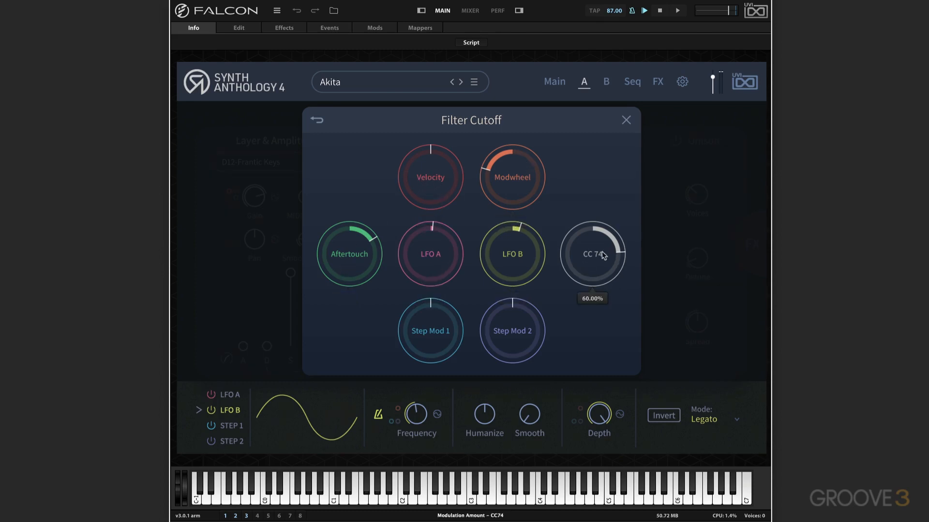
pyautogui.click(626, 120)
# Step: Raise LFO B's modulation of layer A's filter cutoff to 34.74% and start playback
pyautogui.moveTo(398, 199)
pyautogui.moveTo(398, 201); pyautogui.dragTo(398, 188)
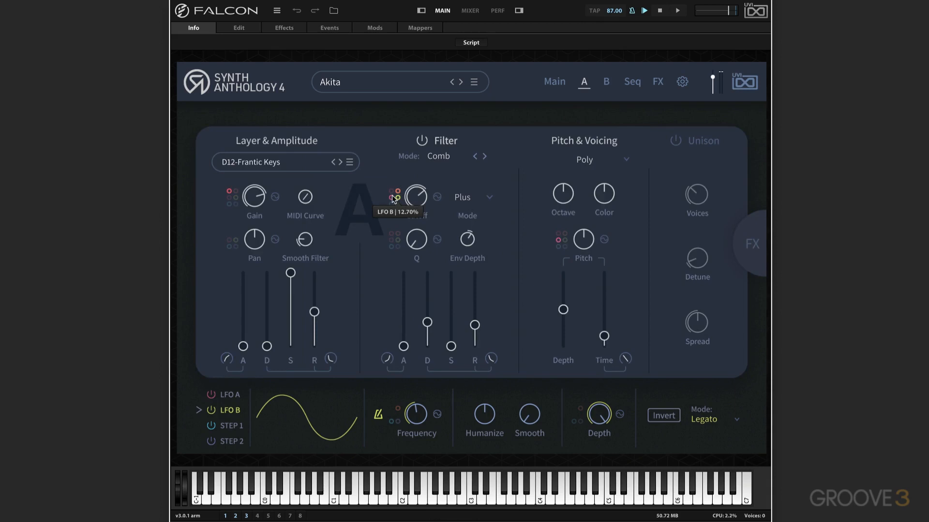
pyautogui.moveTo(393, 201); pyautogui.dragTo(402, 172)
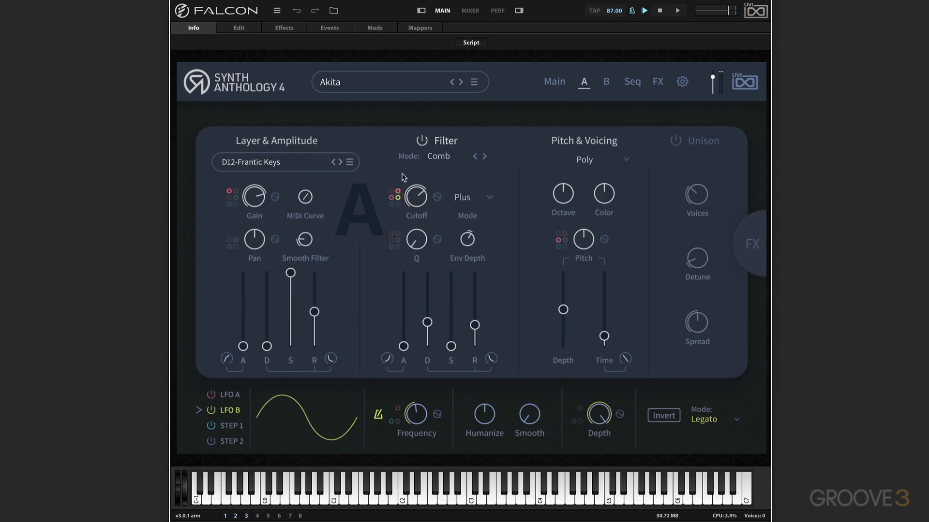
pyautogui.press('space')
pyautogui.moveTo(396, 198)
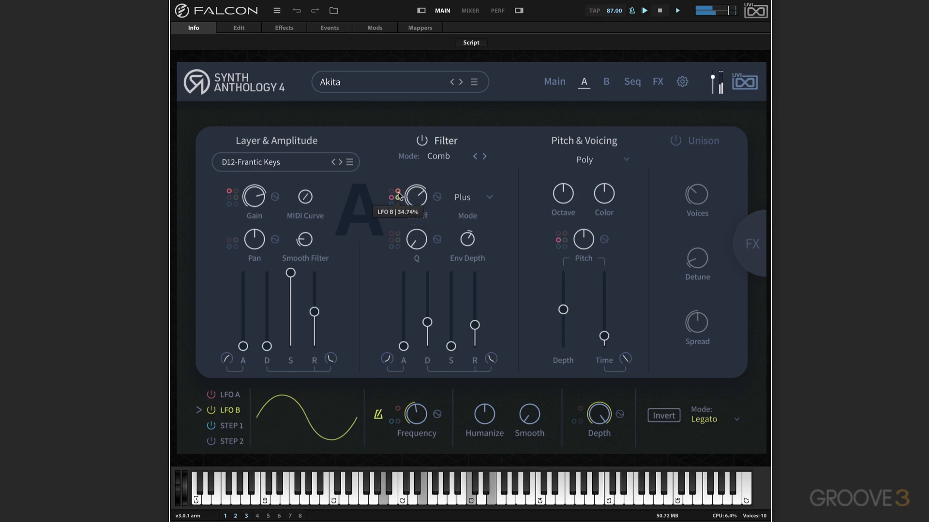
# Step: Reduce LFO B's frequency to about a third while listening to the cutoff modulation
pyautogui.moveTo(411, 419)
pyautogui.moveTo(412, 419); pyautogui.dragTo(389, 440)
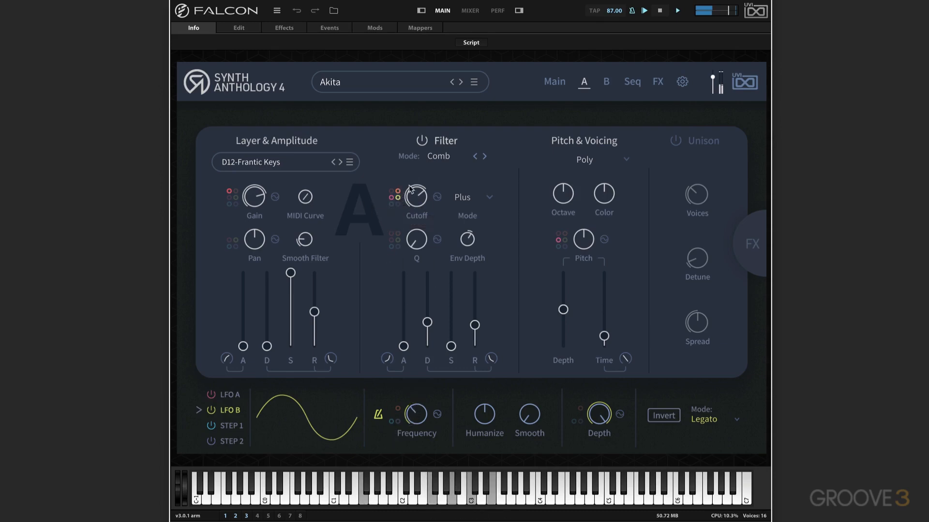
pyautogui.moveTo(397, 199)
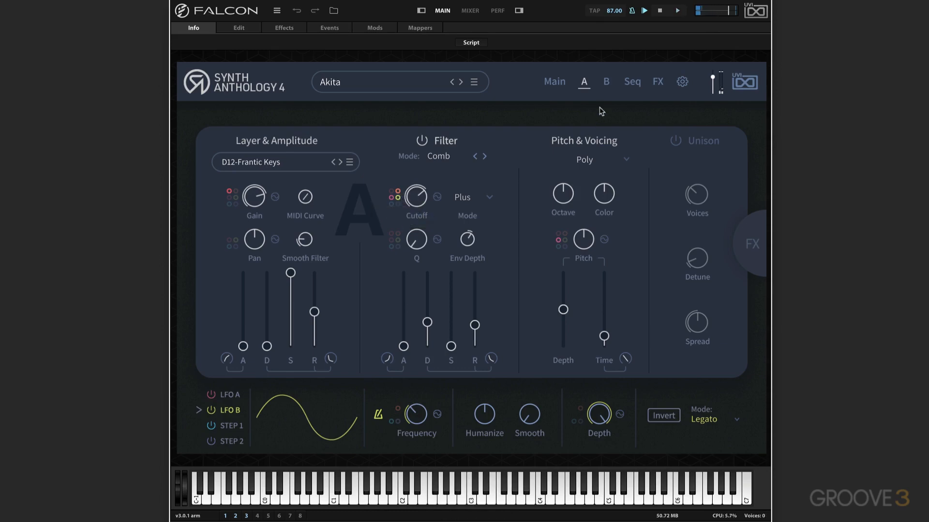
# Step: Enable arpeggiator A in the sequencer, check arpeggiator B's on/off state, and turn on Dual so both layers share it
pyautogui.click(632, 83)
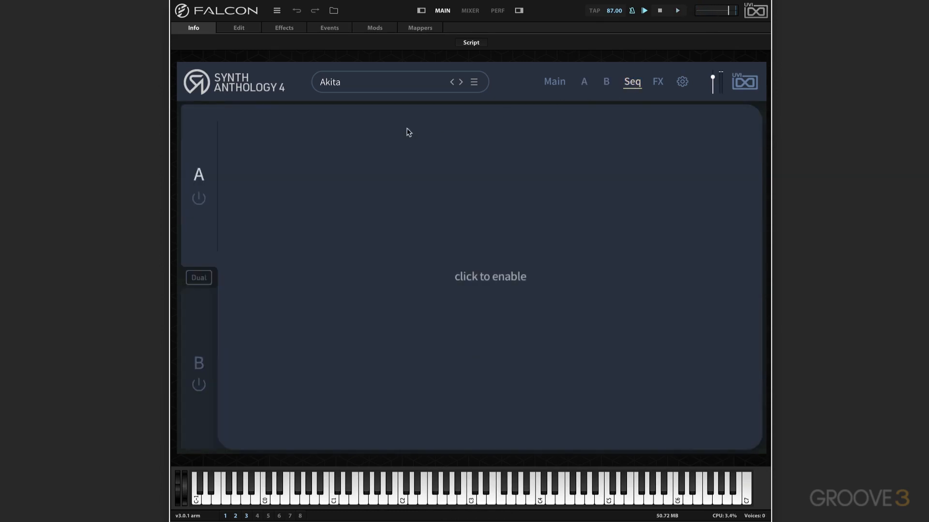
pyautogui.click(198, 199)
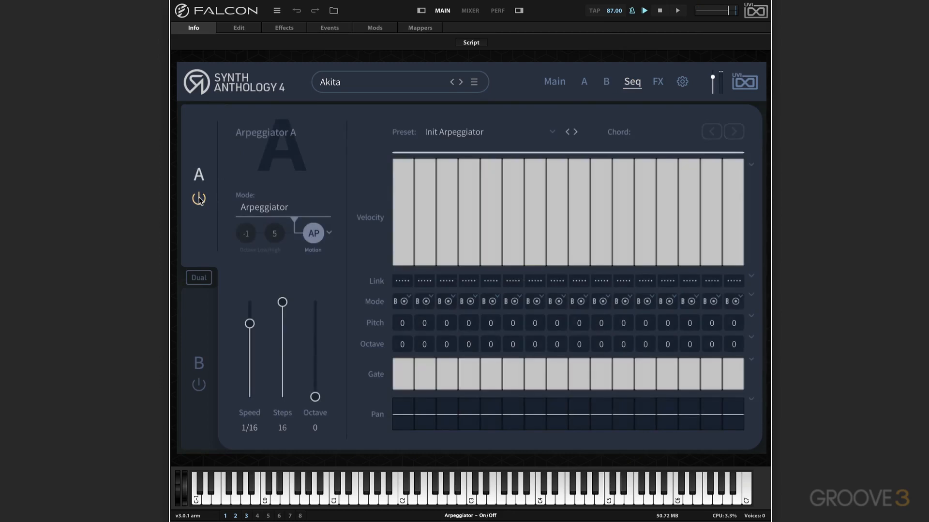
pyautogui.click(201, 314)
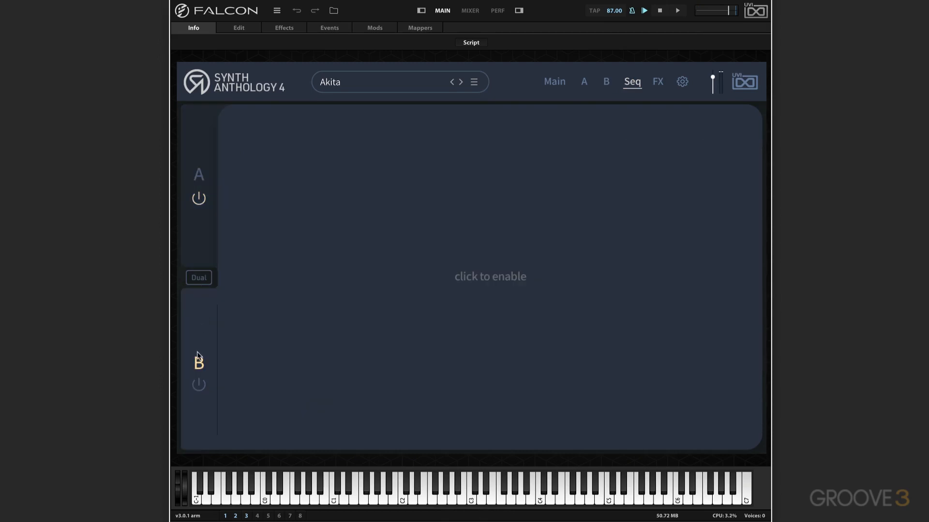
pyautogui.click(198, 385)
pyautogui.click(197, 385)
pyautogui.click(199, 280)
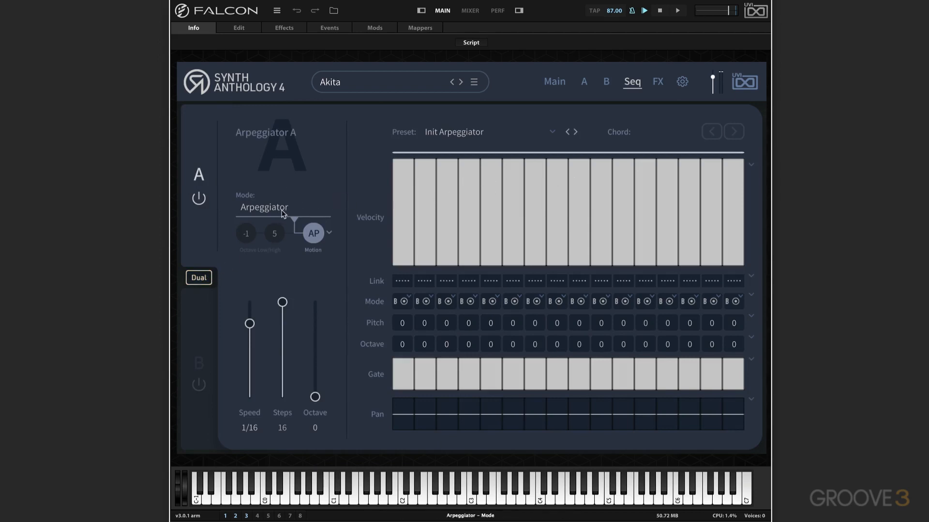
# Step: Review the arpeggiator's motion options and try Phraser mode, then restore Arpeggiator mode
pyautogui.click(319, 234)
pyautogui.click(319, 235)
pyautogui.click(275, 209)
pyautogui.click(270, 241)
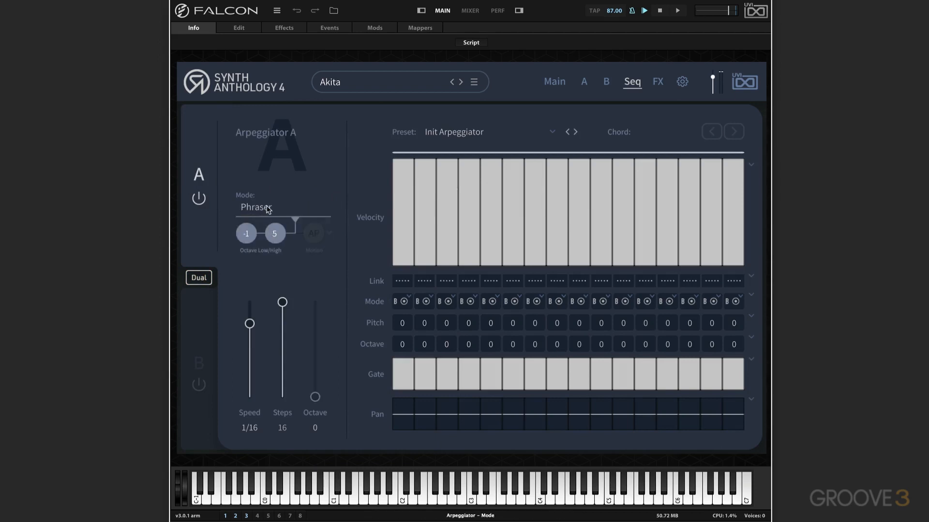
pyautogui.click(268, 208)
pyautogui.click(274, 226)
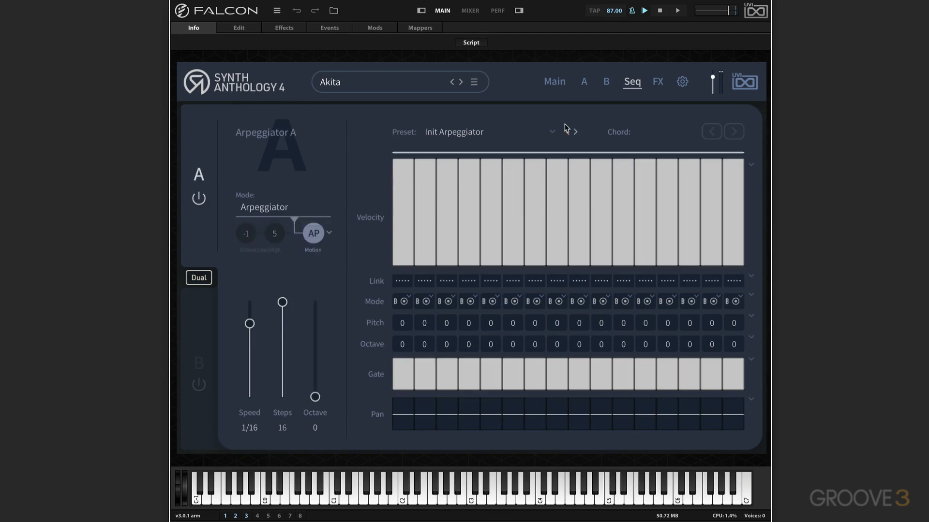
# Step: Audition the Cellito sequencer preset, load Notes & Chords instead, and return to the main layer overview
pyautogui.click(473, 133)
pyautogui.click(455, 192)
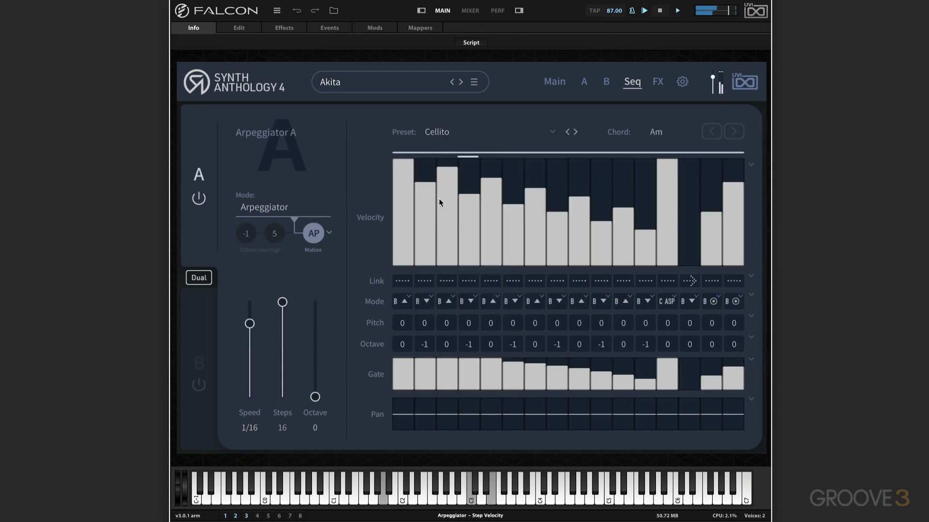
pyautogui.click(437, 131)
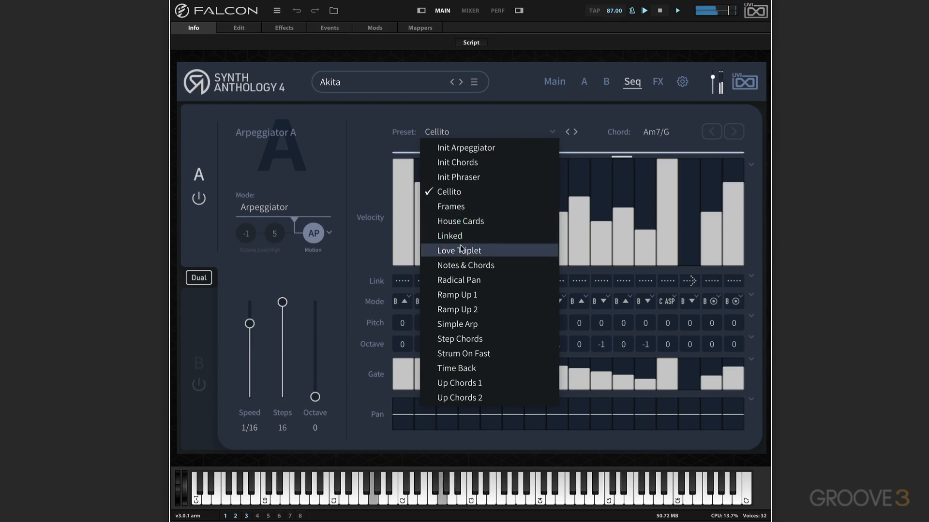
pyautogui.click(461, 266)
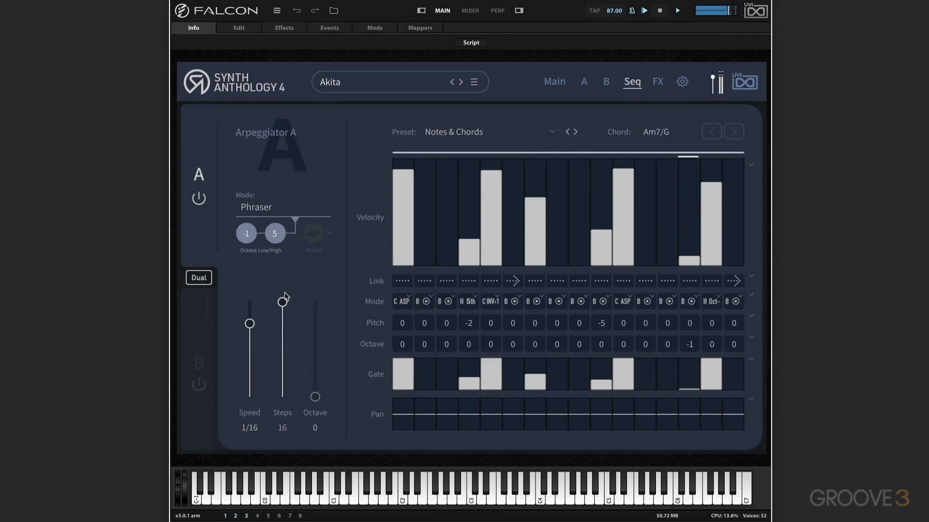
pyautogui.click(554, 82)
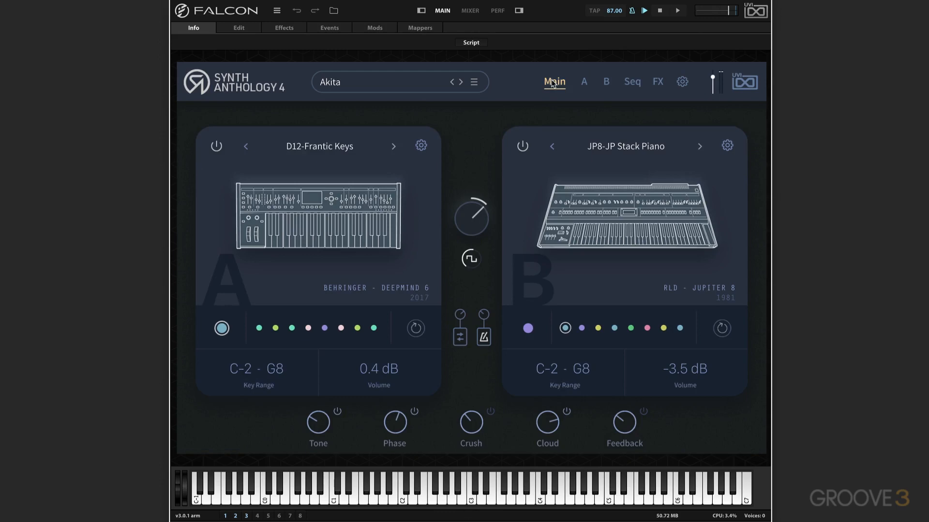